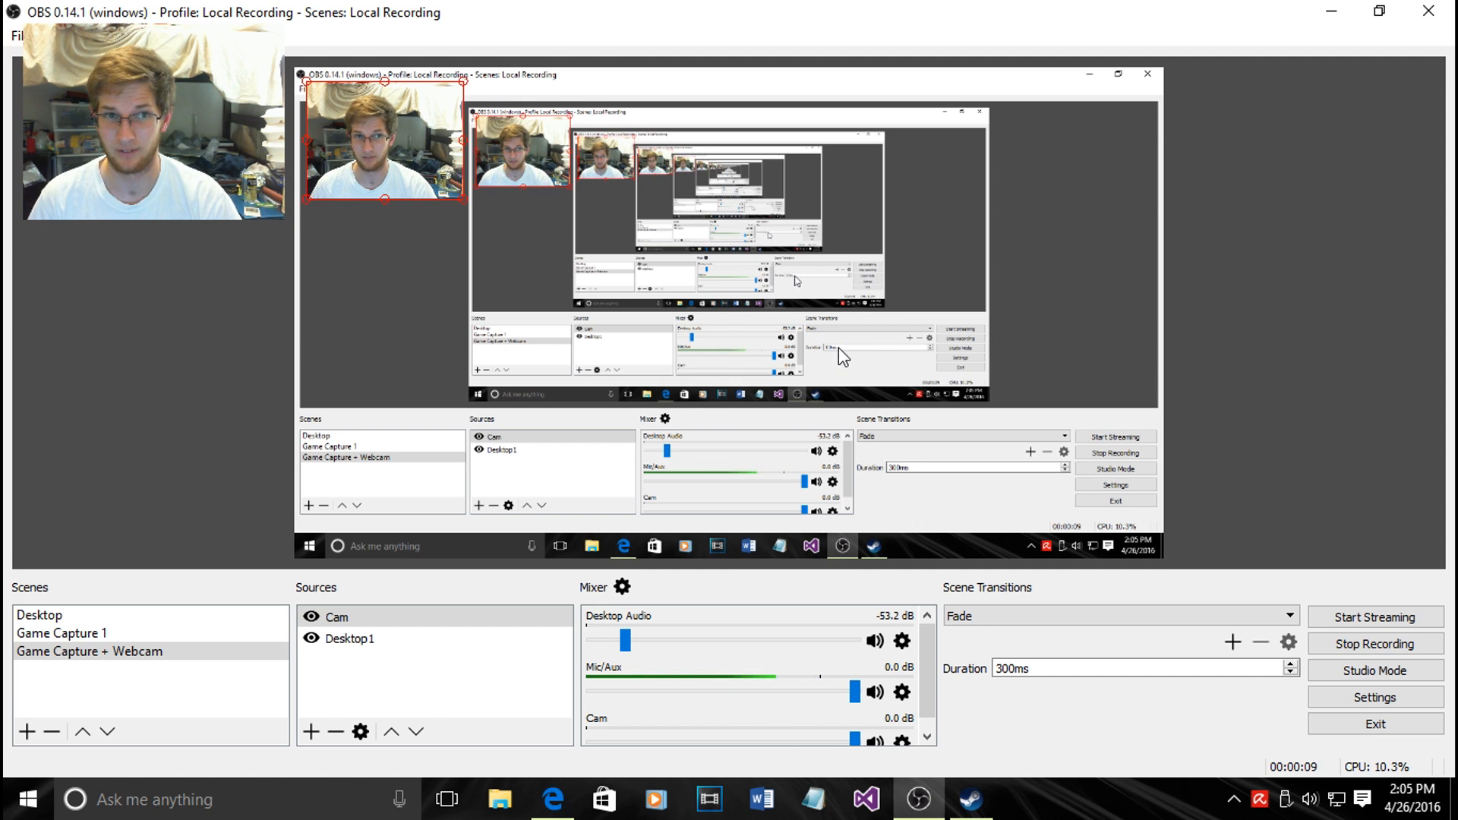
Step: Switch to Edge, open obsproject.com in a new tab and show the Windows download options for the Studio version
click(553, 798)
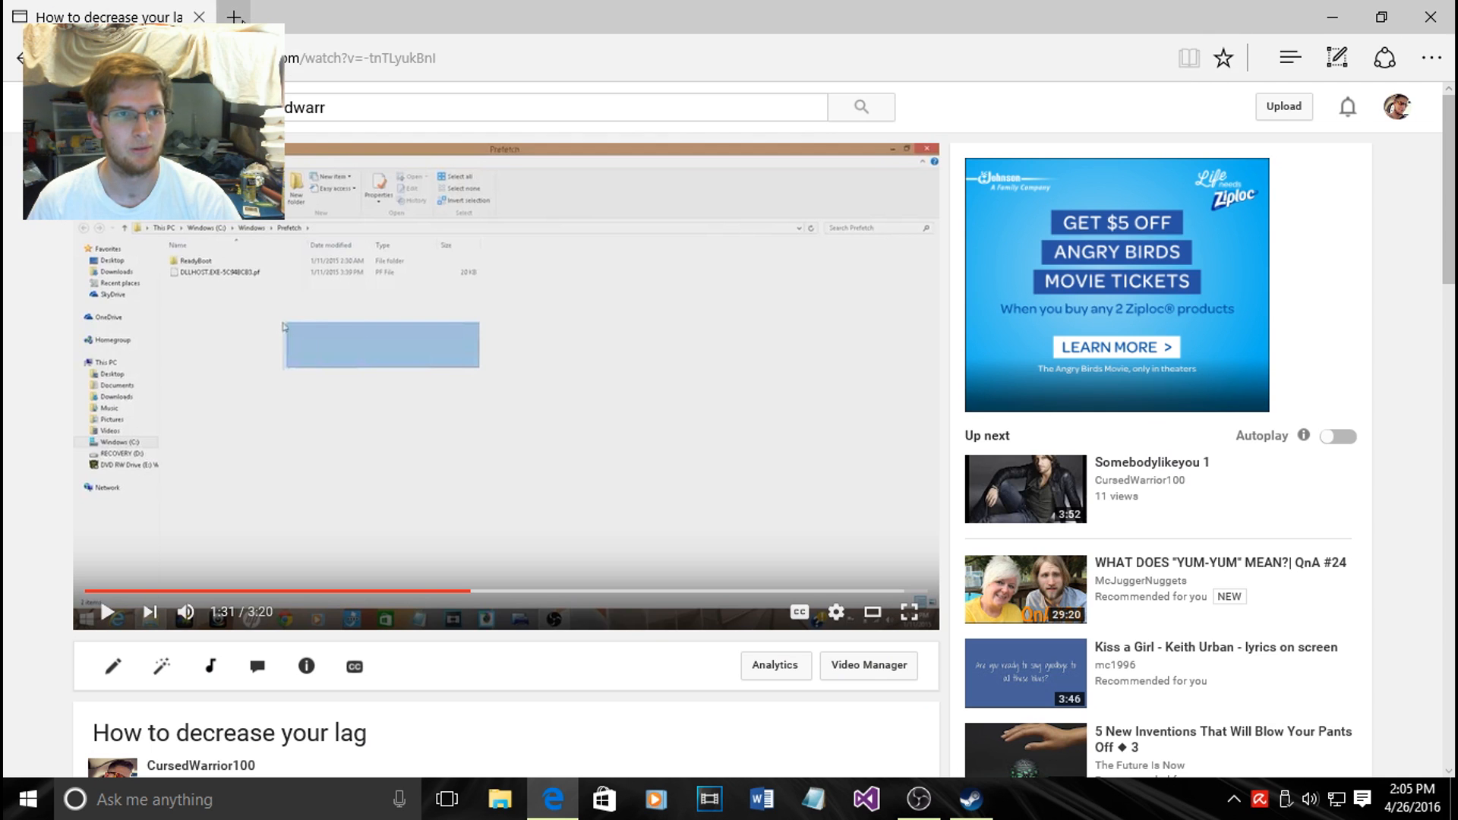
key(ctrl+t)
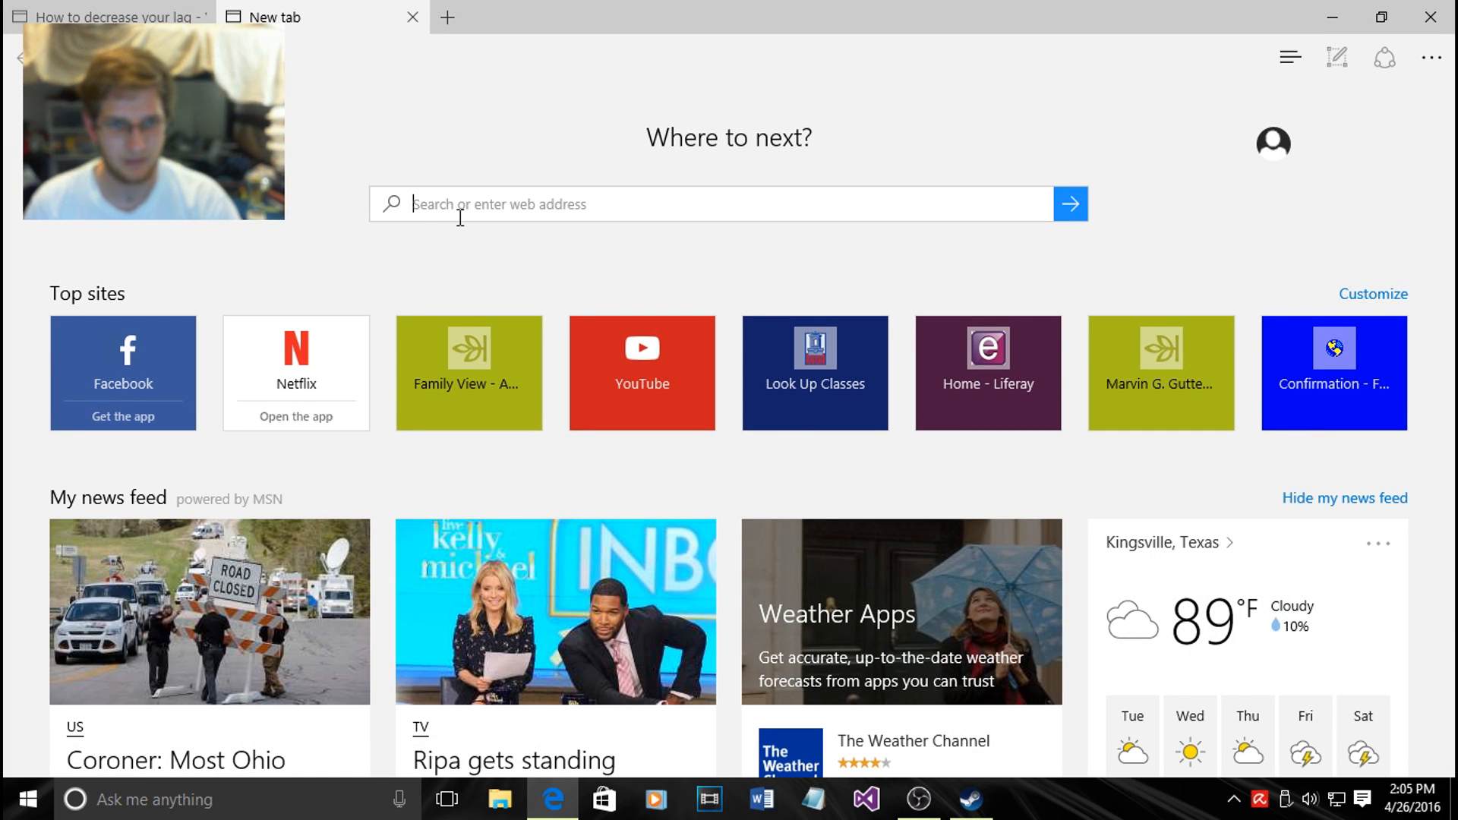
text(open)
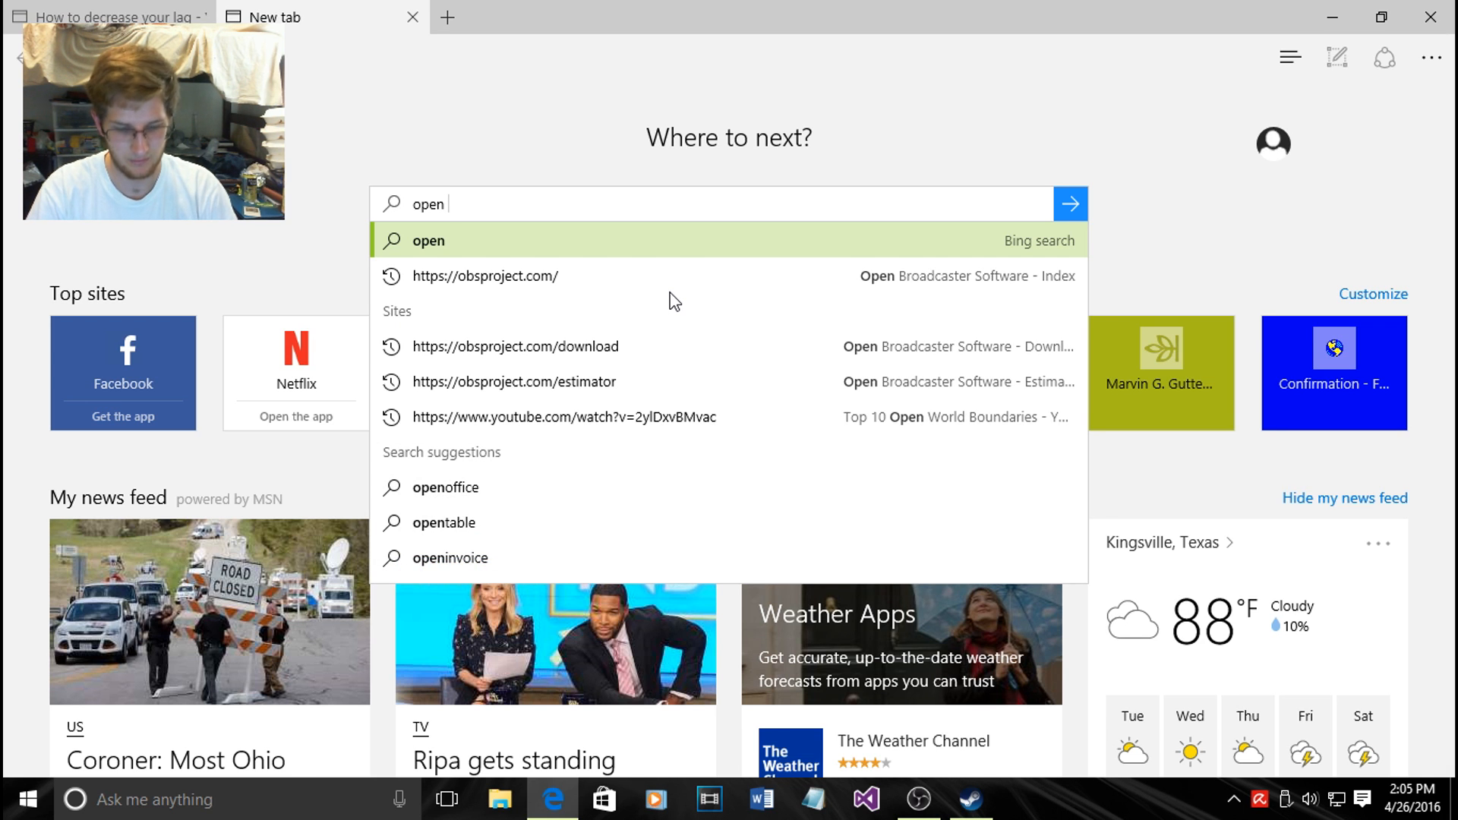
click(672, 293)
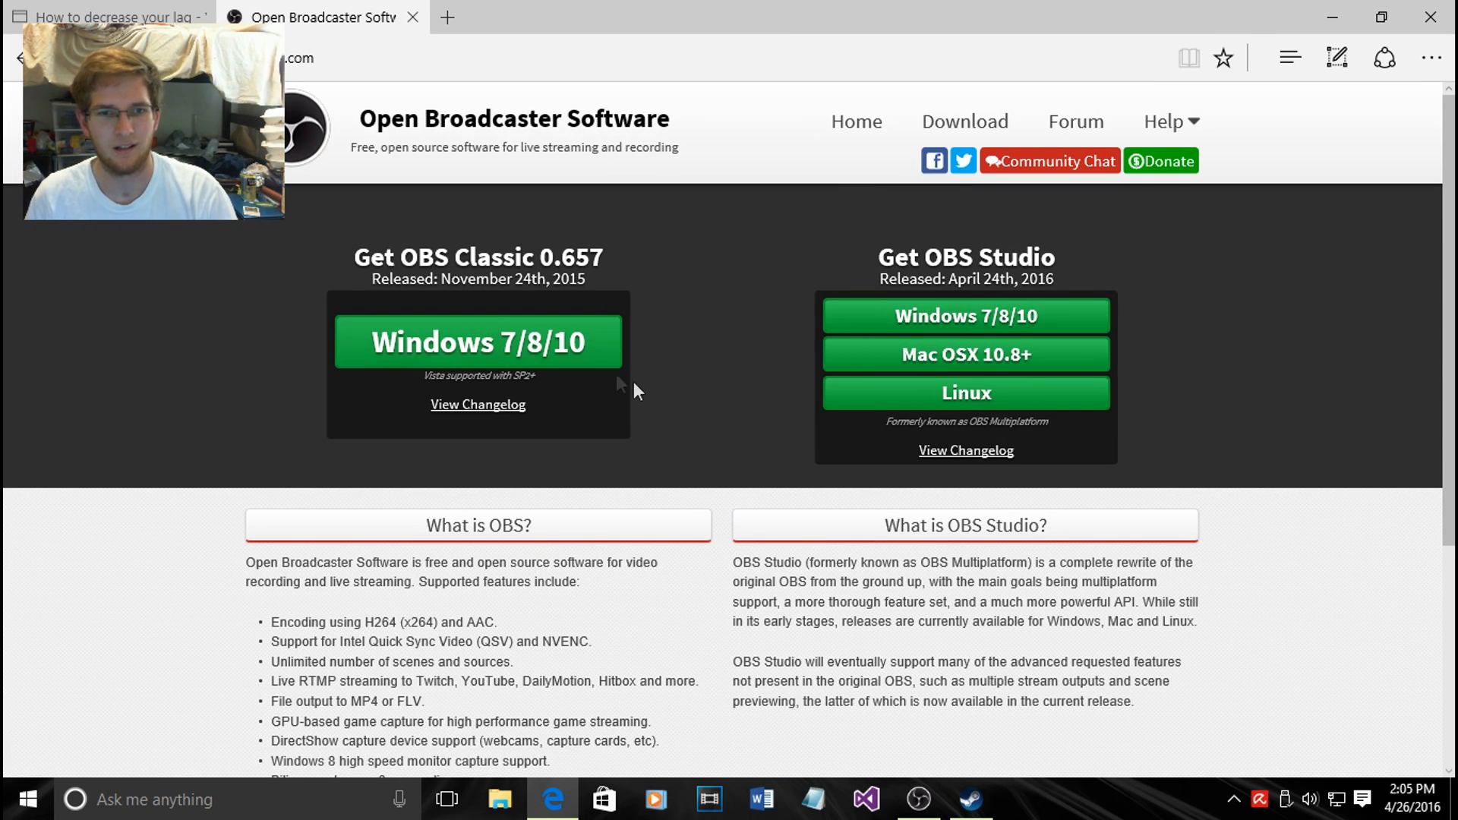
click(971, 123)
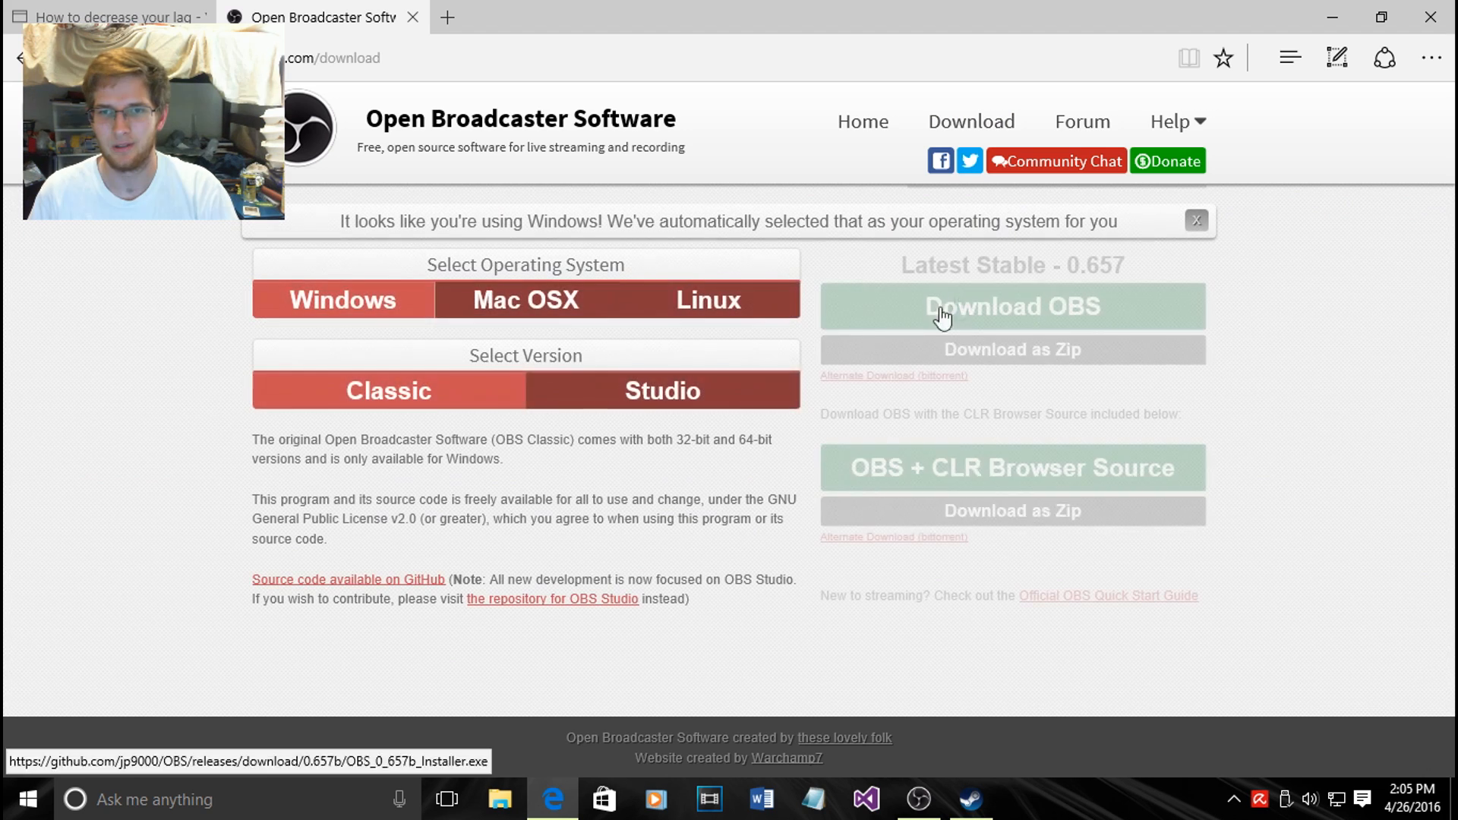
click(645, 392)
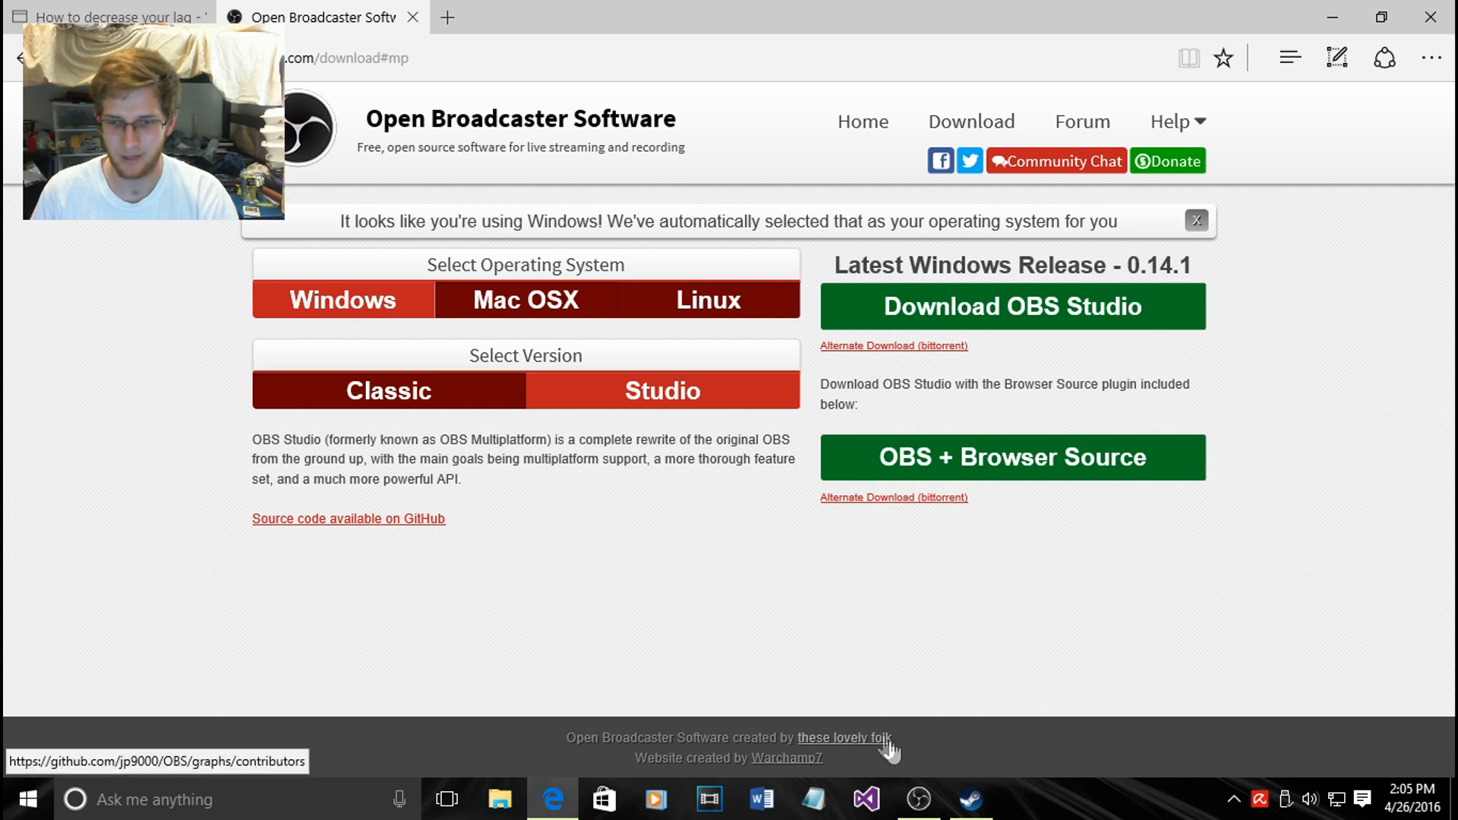
Step: Switch back to OBS and select the Desktop1 source in the Game Capture + Webcam scene
click(919, 799)
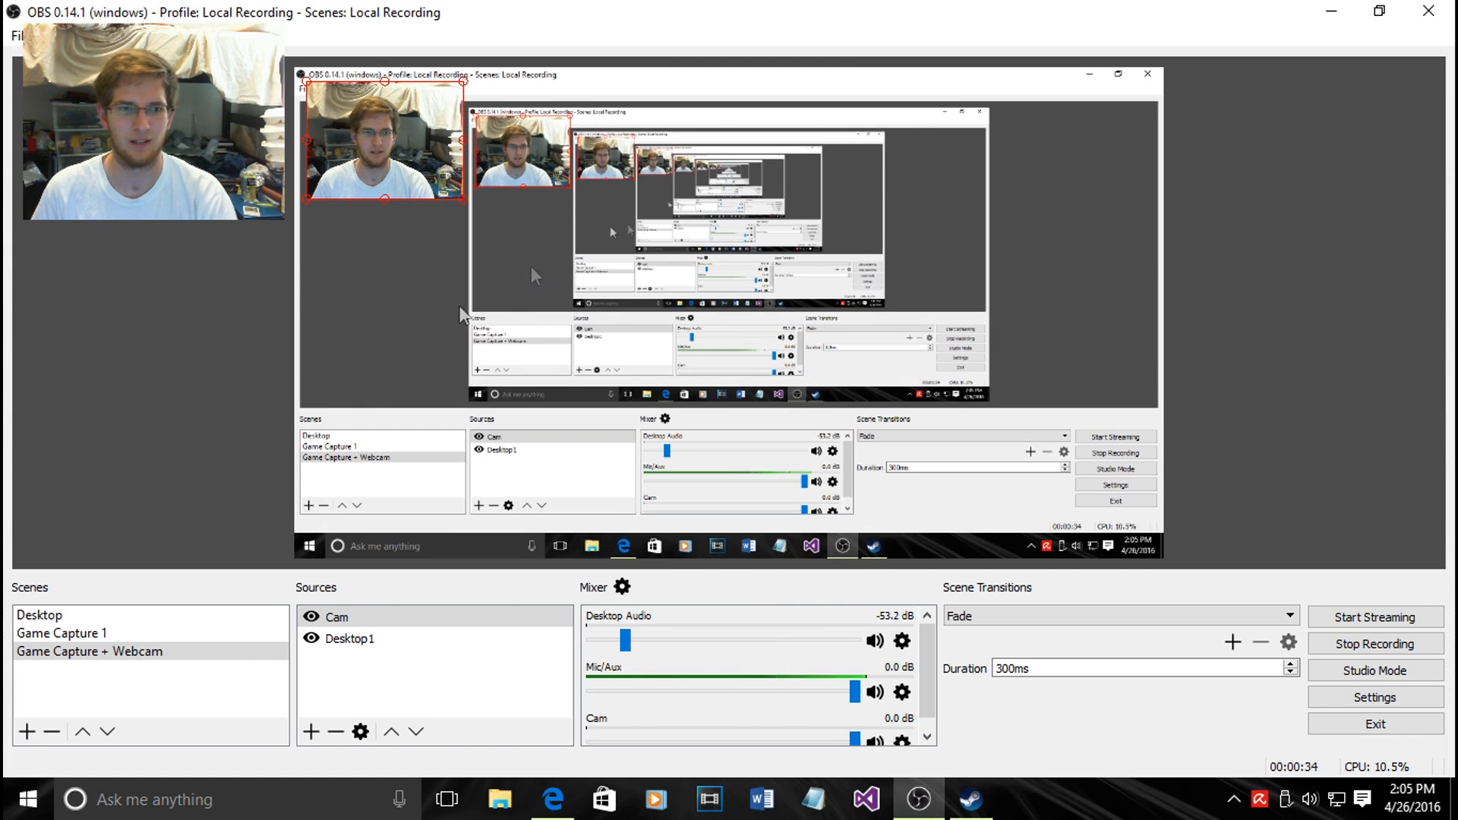
click(311, 617)
click(319, 643)
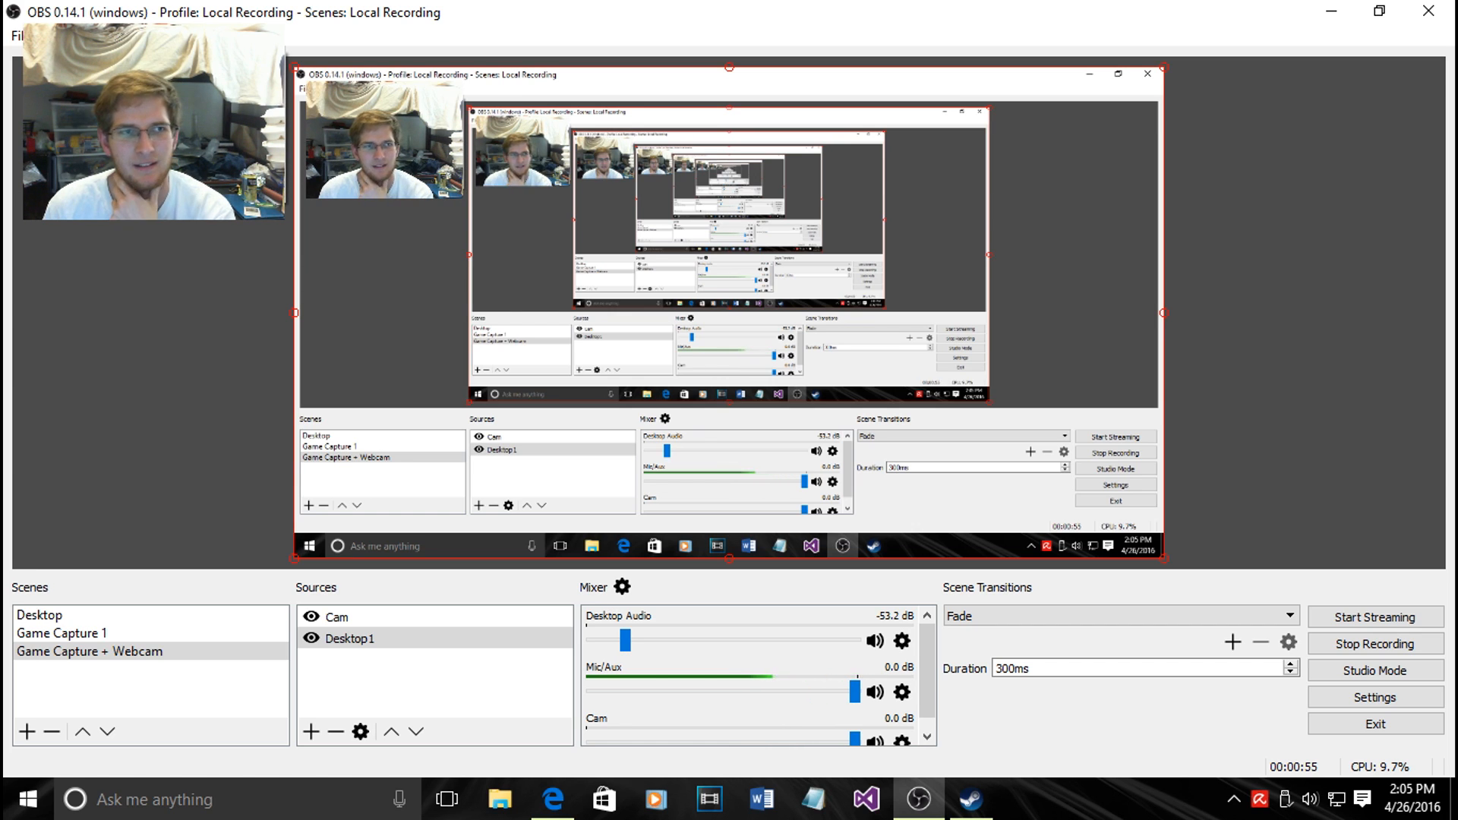
Step: Bring up the naming dialog for a new scene collection and dismiss it without adding one
click(181, 61)
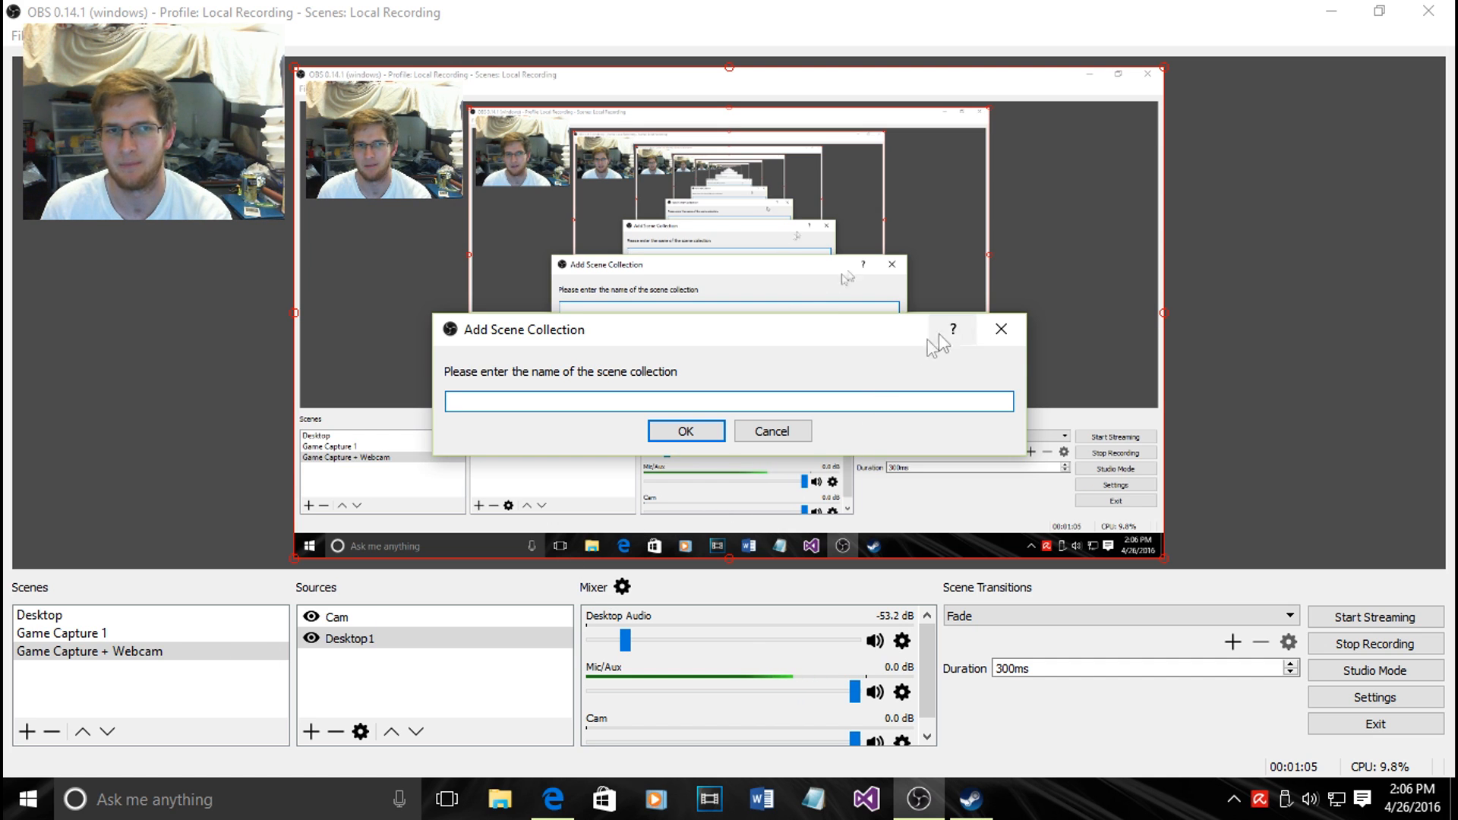
click(997, 331)
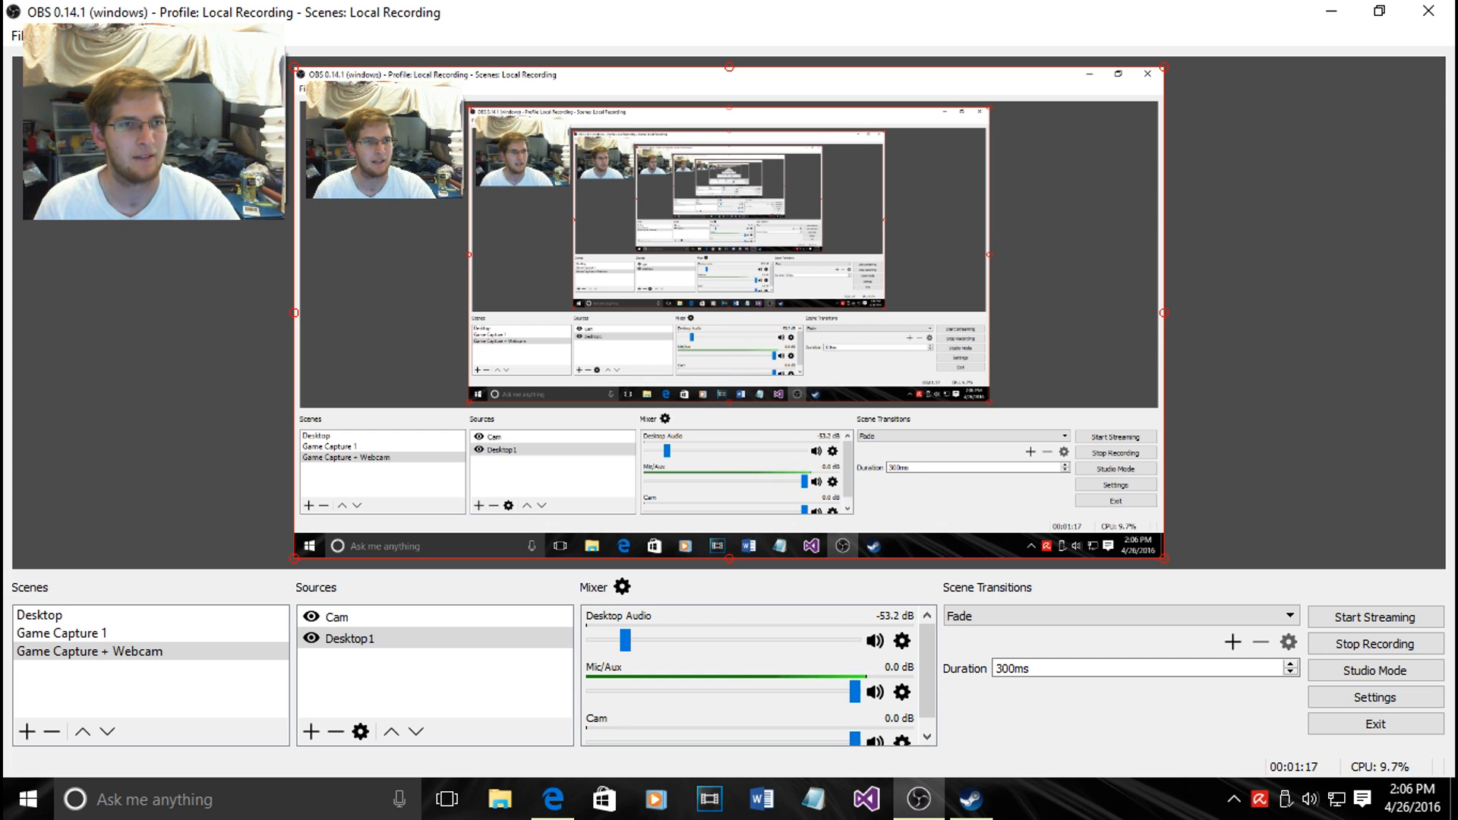
Step: Switch back and forth between the Game Capture 1 and Game Capture + Webcam scenes to compare their sources, ending on Game Capture + Webcam
click(89, 617)
click(88, 634)
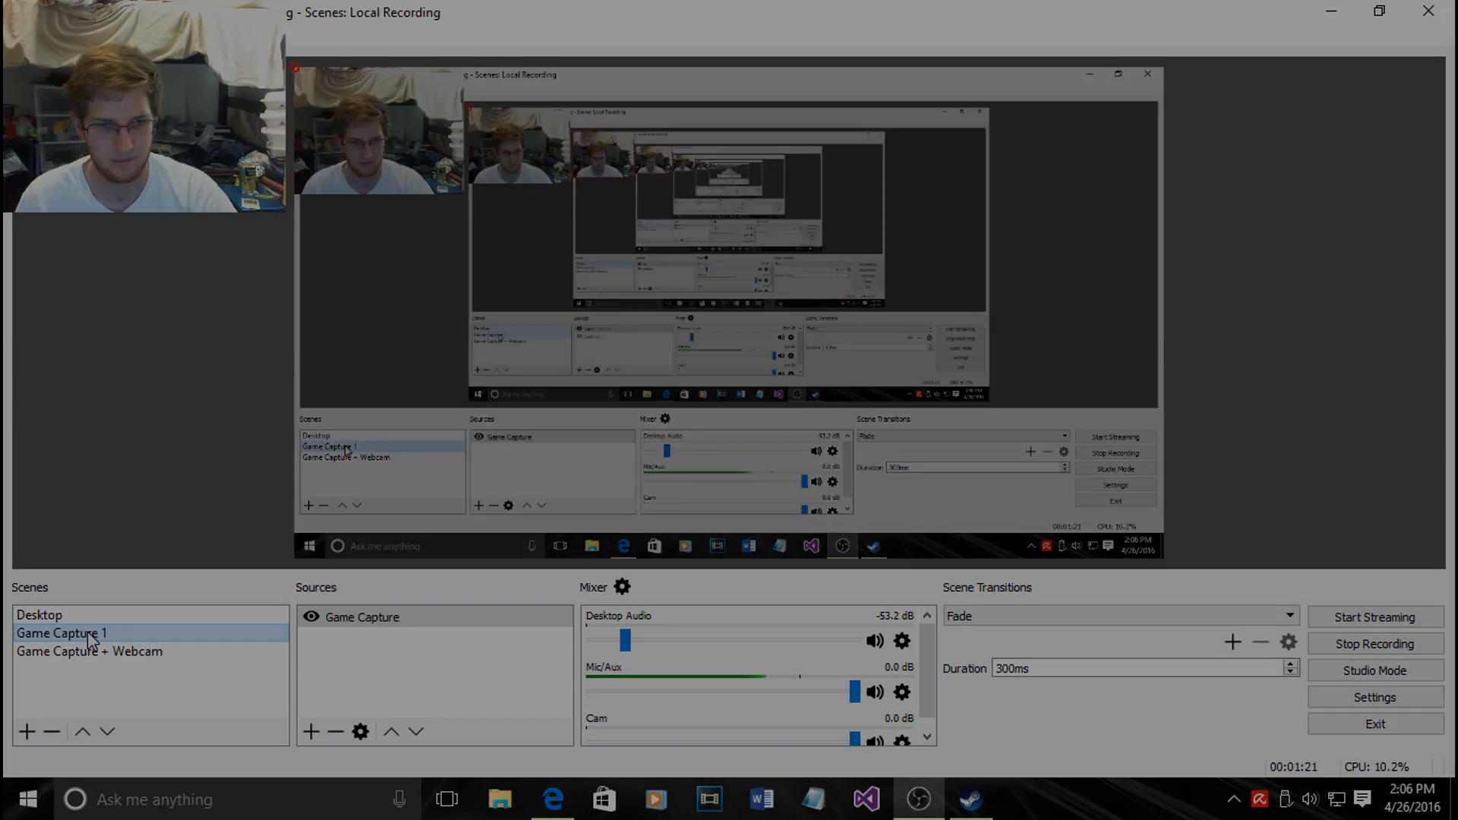
click(92, 653)
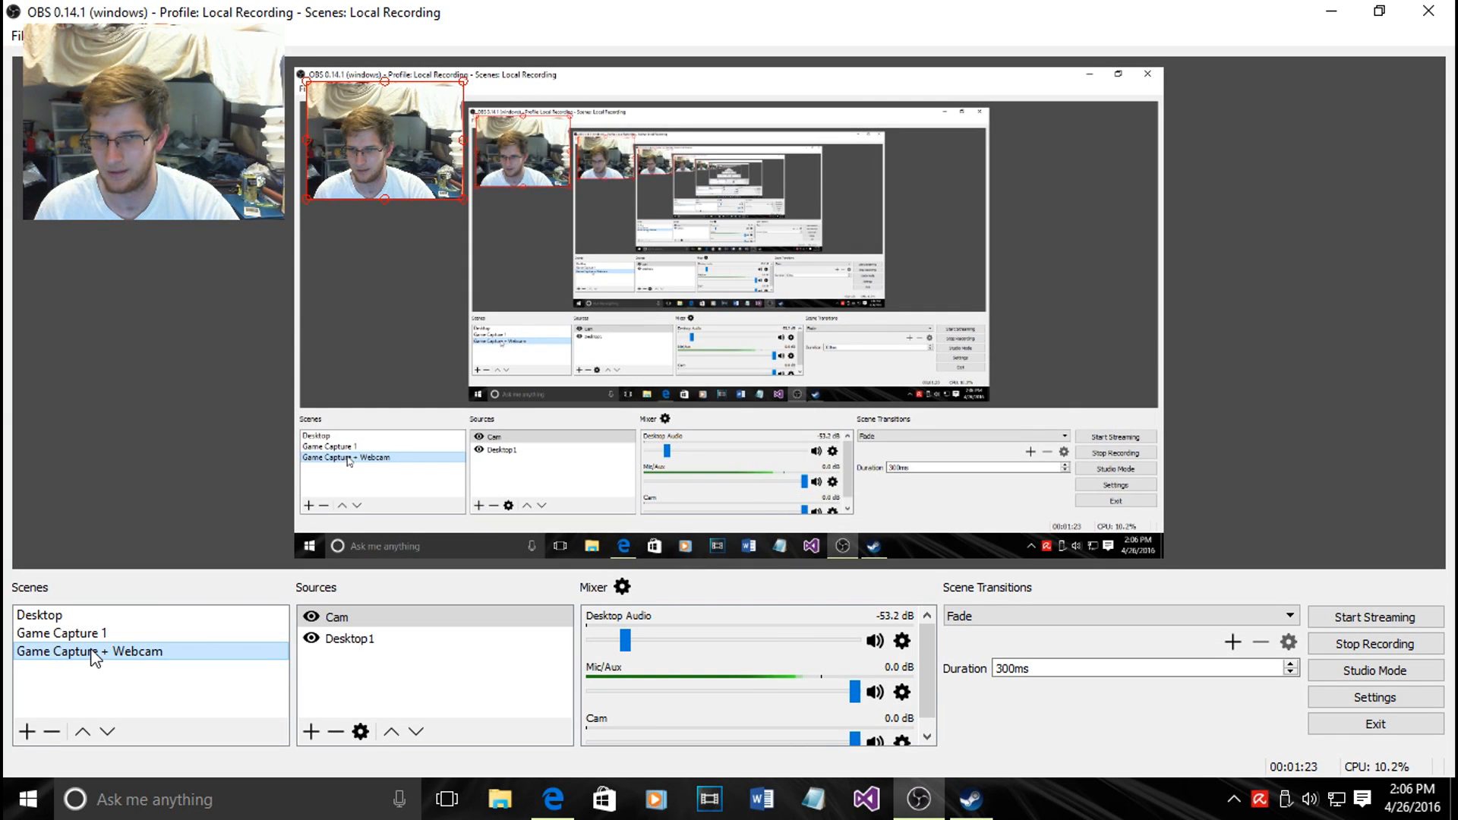
click(103, 616)
click(107, 636)
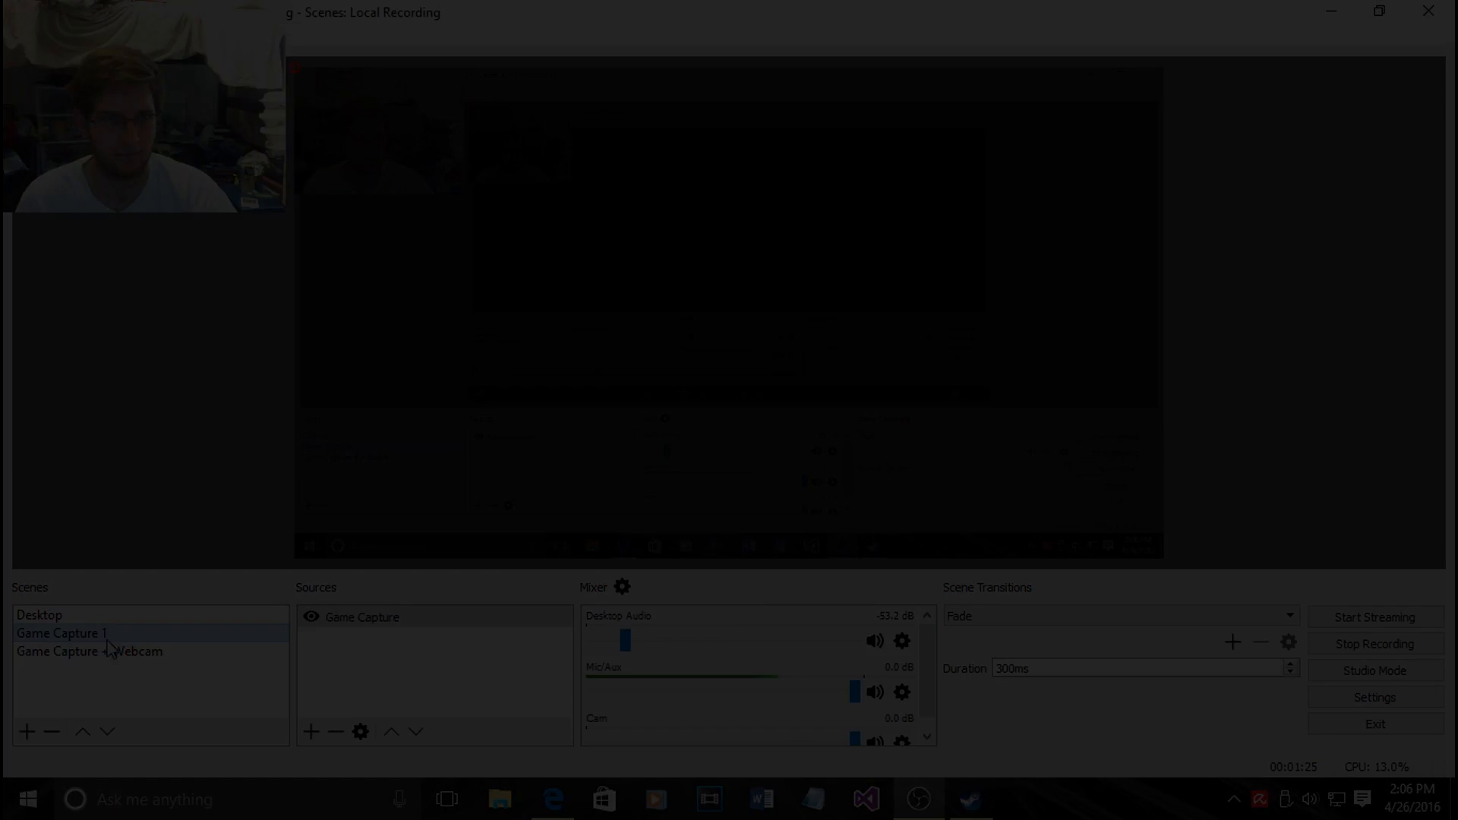
click(114, 655)
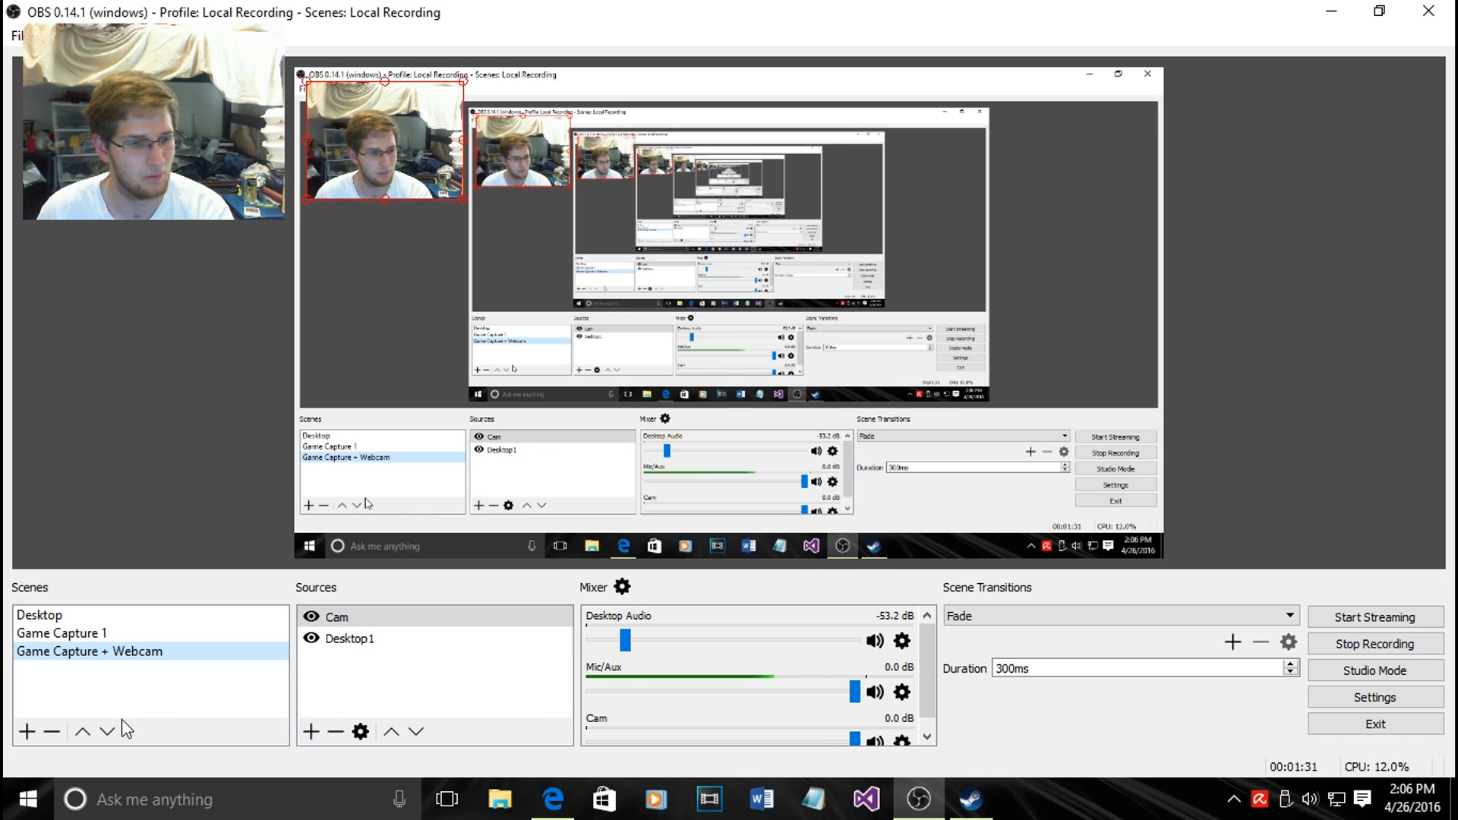
Step: Bring up the naming dialog for a new scene and close it without creating the scene
click(27, 731)
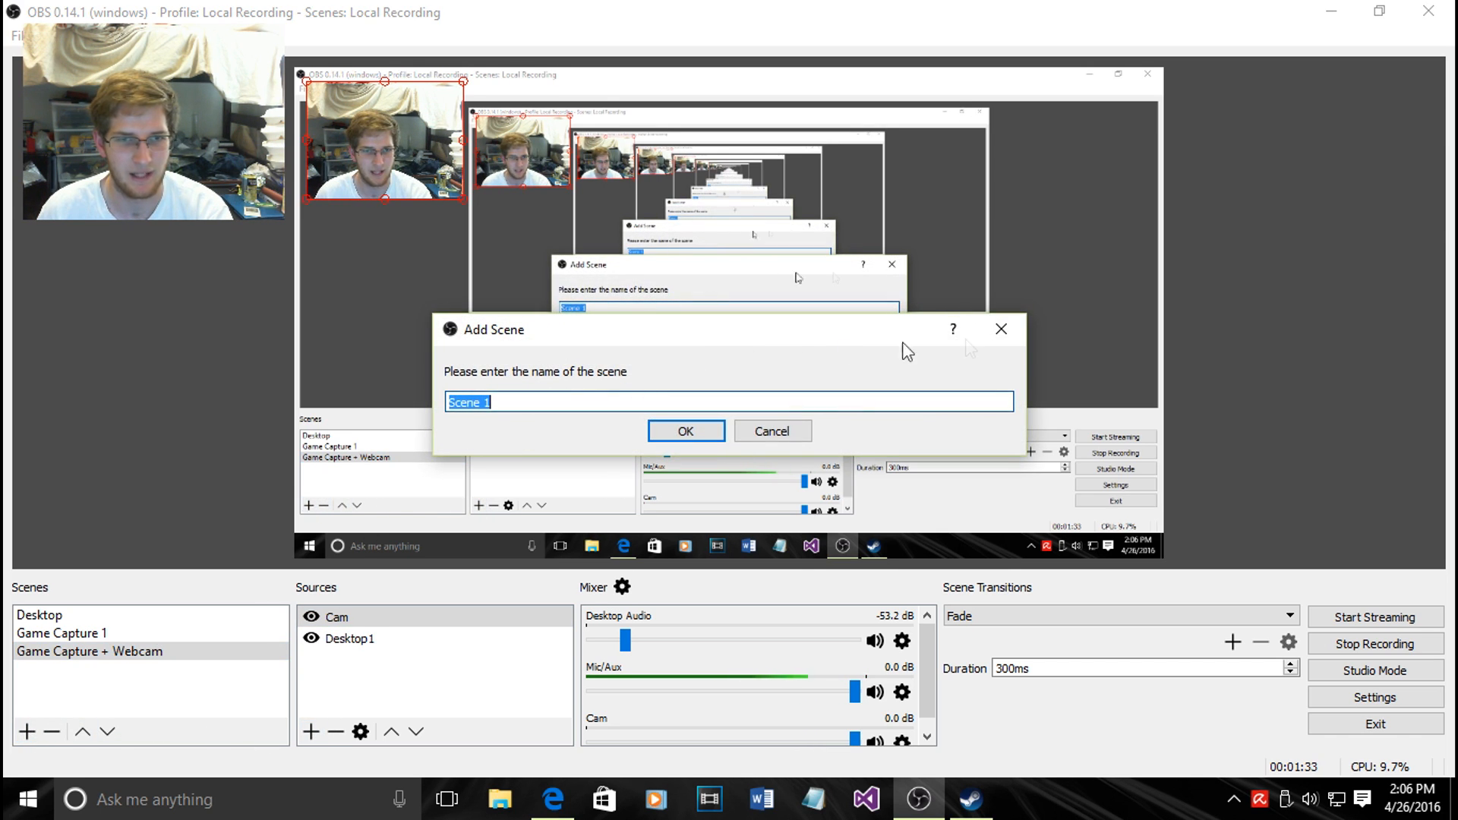
click(1022, 328)
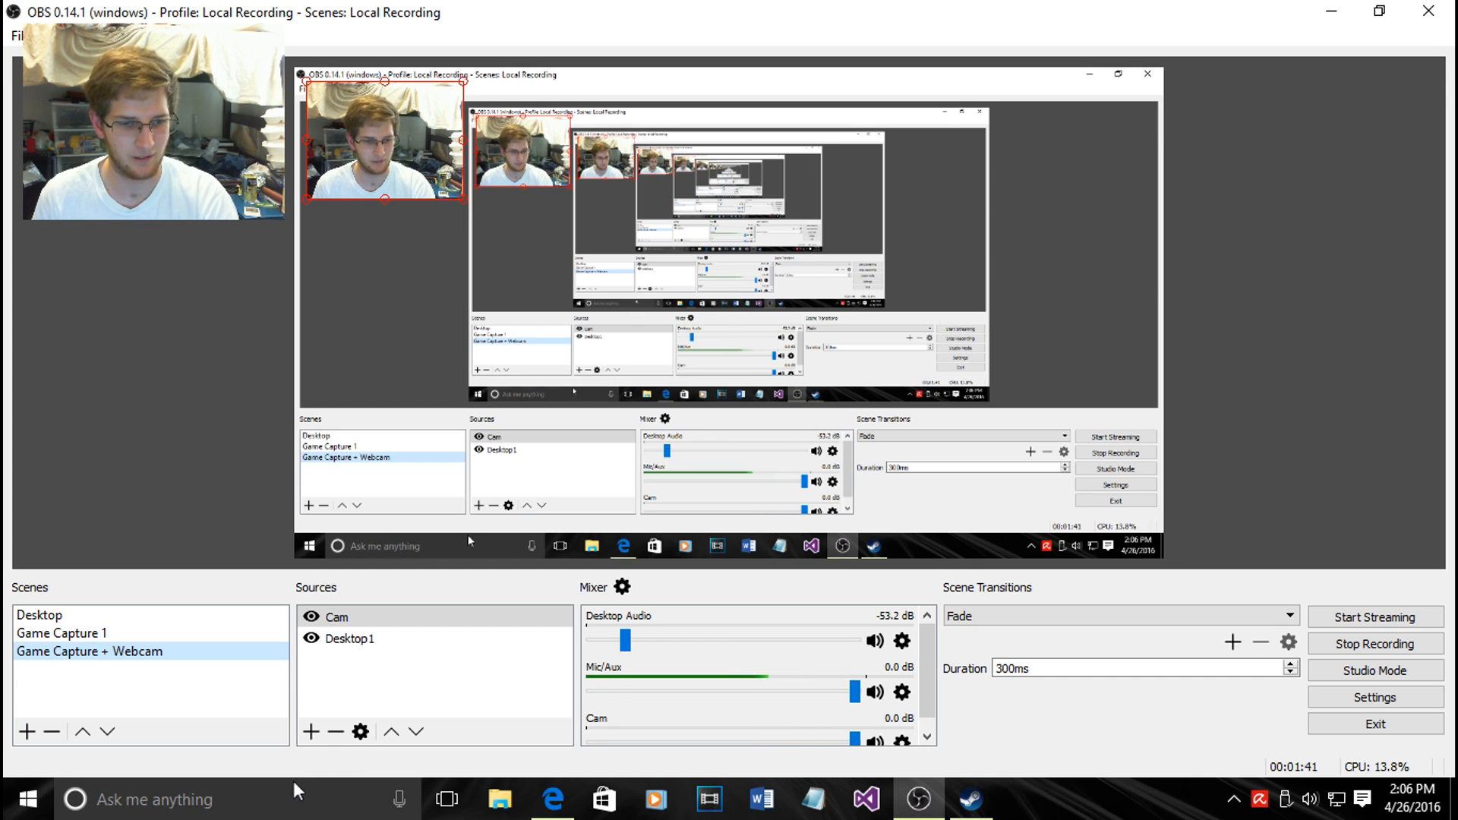
Step: Create a new game capture source named Game Capture 2 in the Game Capture + Webcam scene, leaving its properties unedited
click(310, 731)
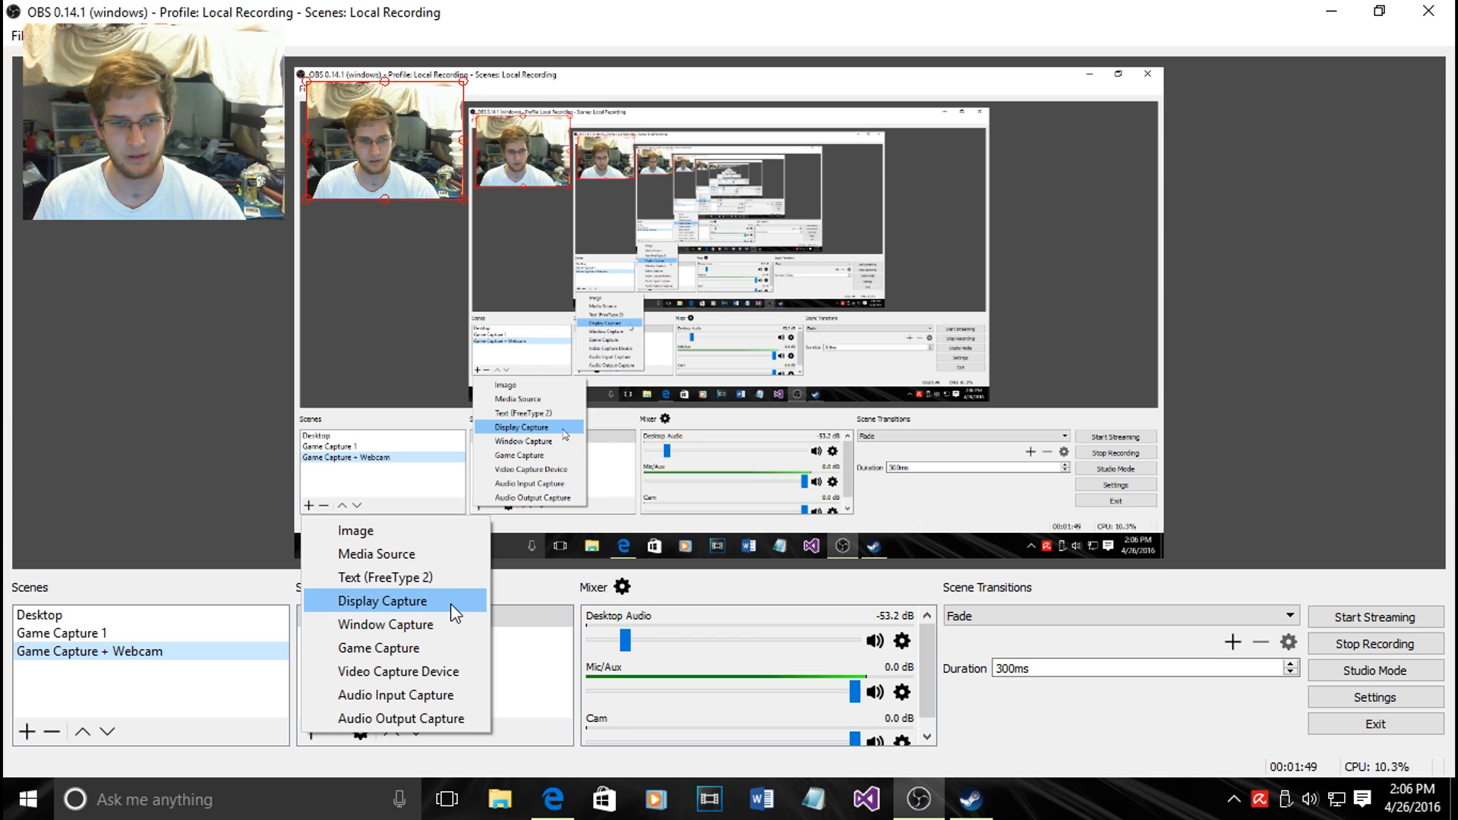
click(441, 655)
click(597, 310)
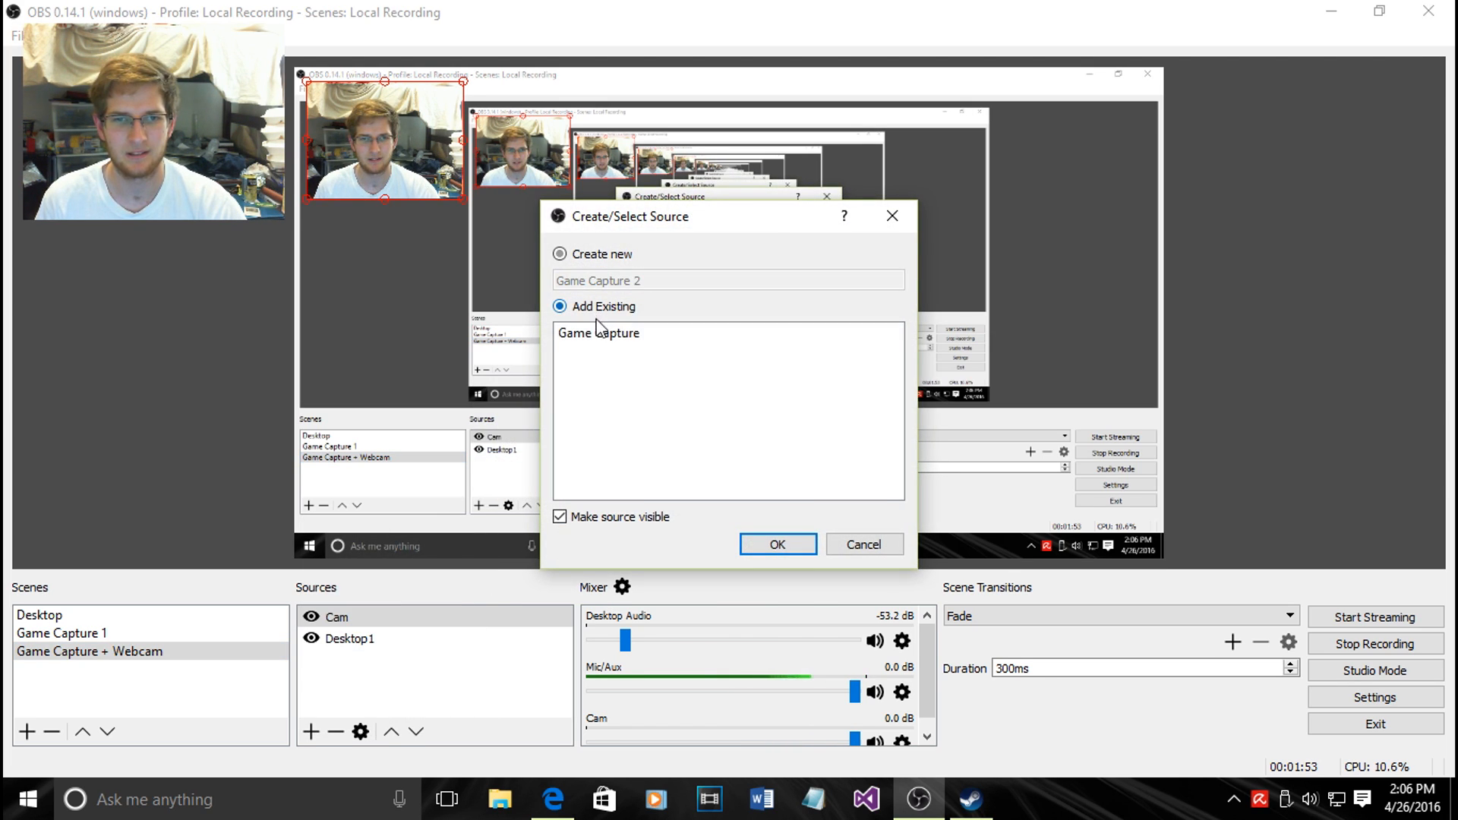
click(617, 334)
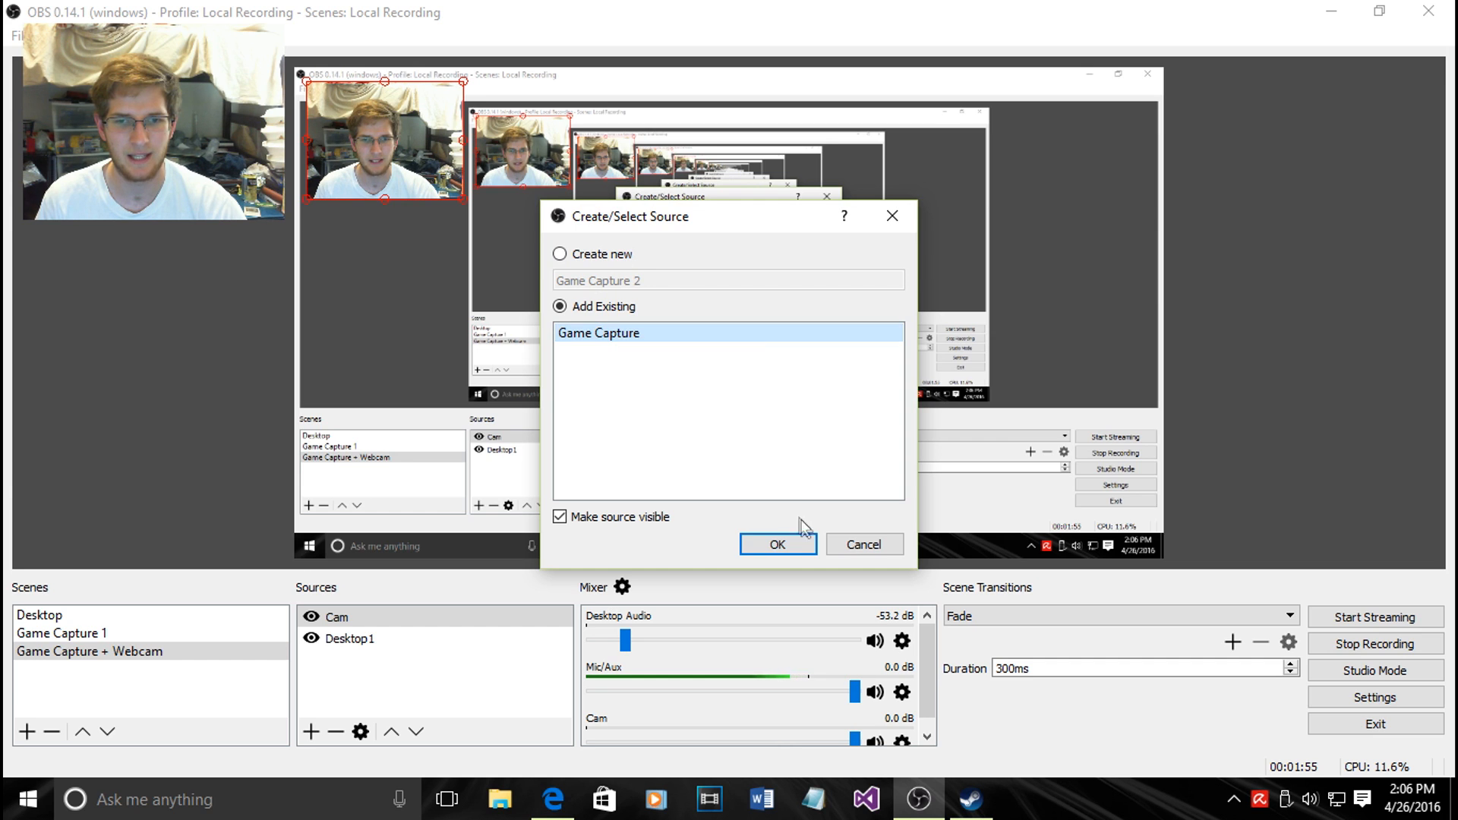
click(562, 254)
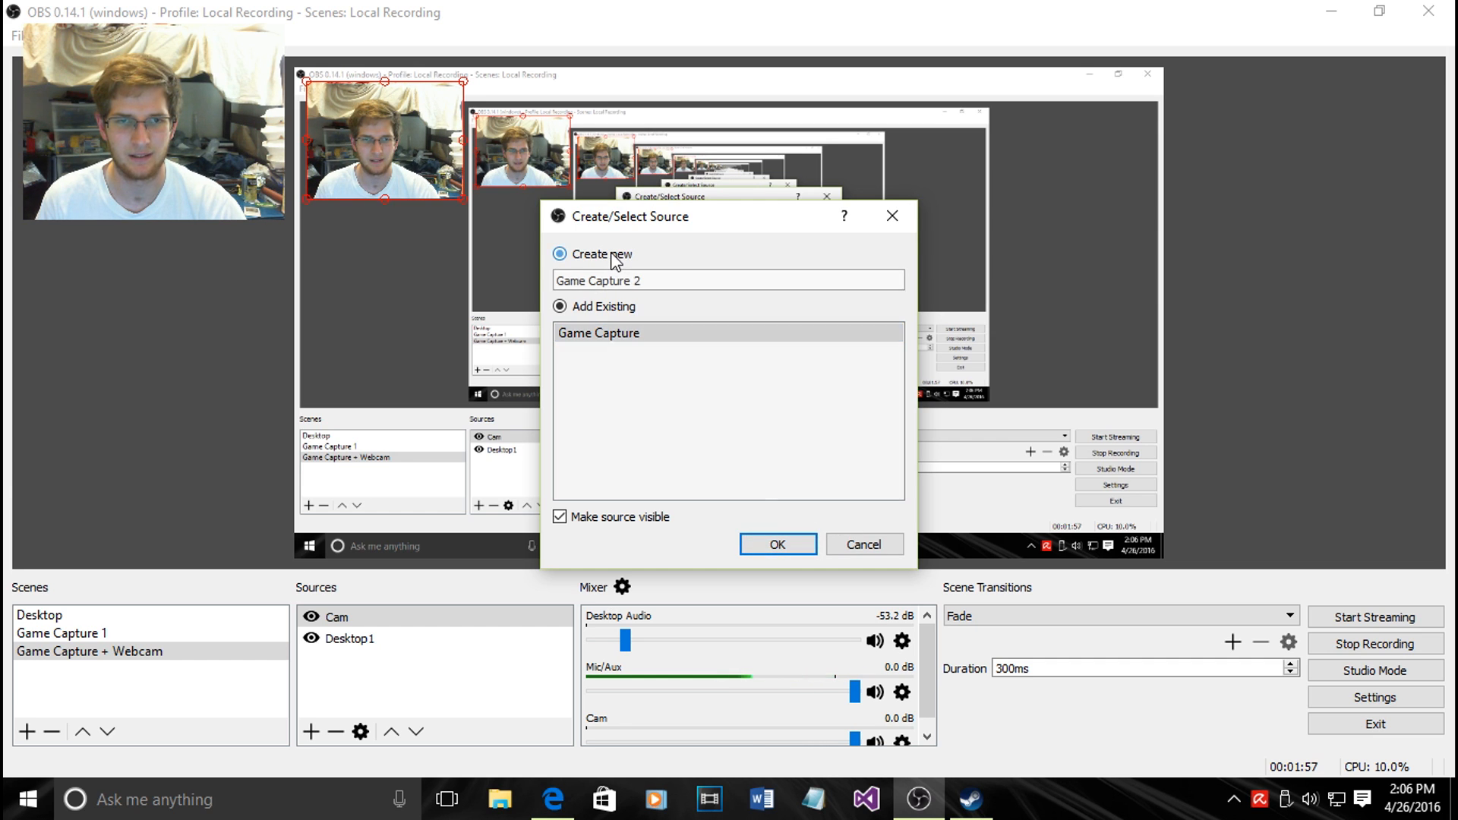
click(799, 550)
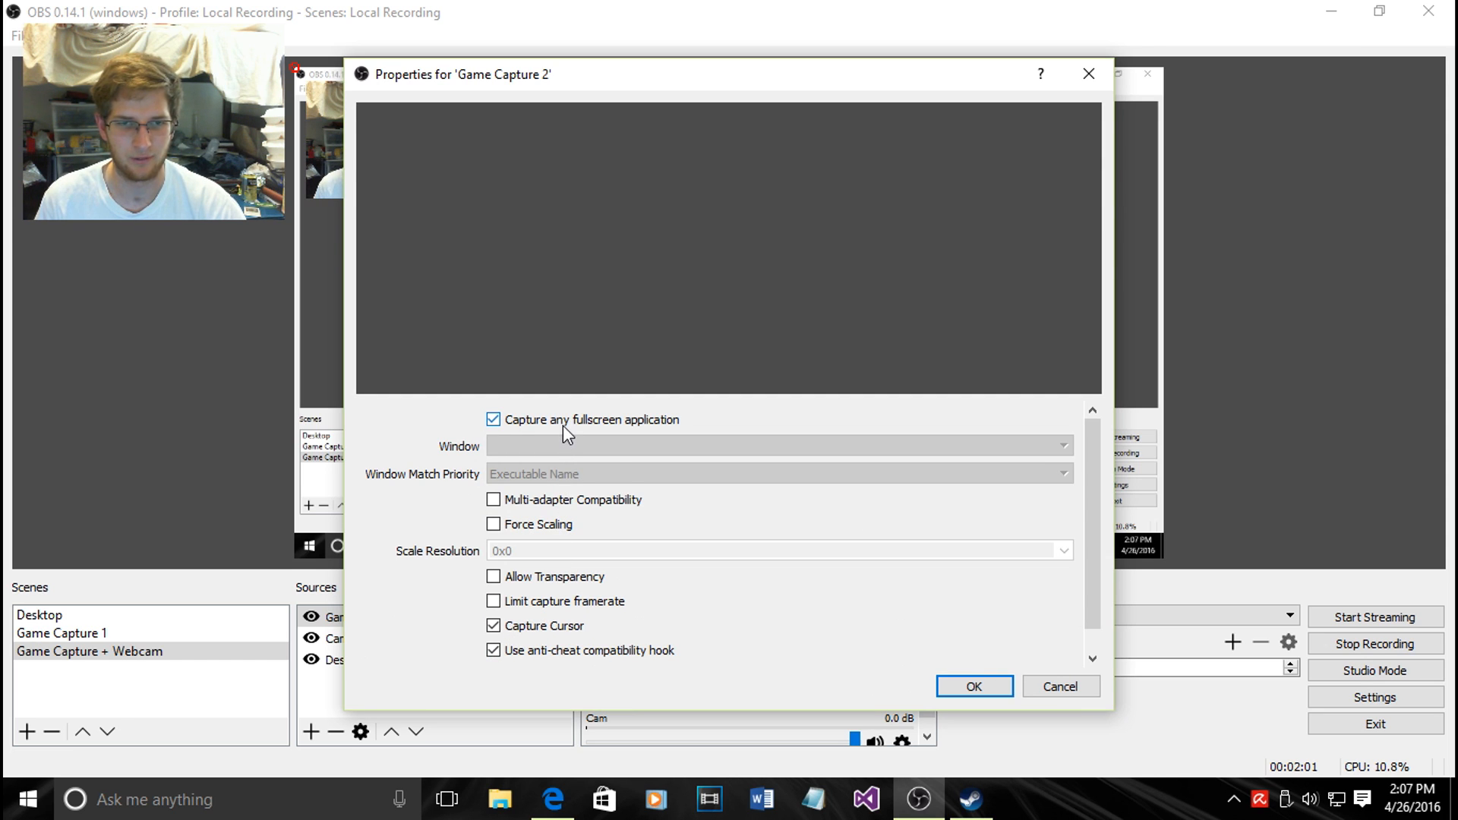
click(1047, 685)
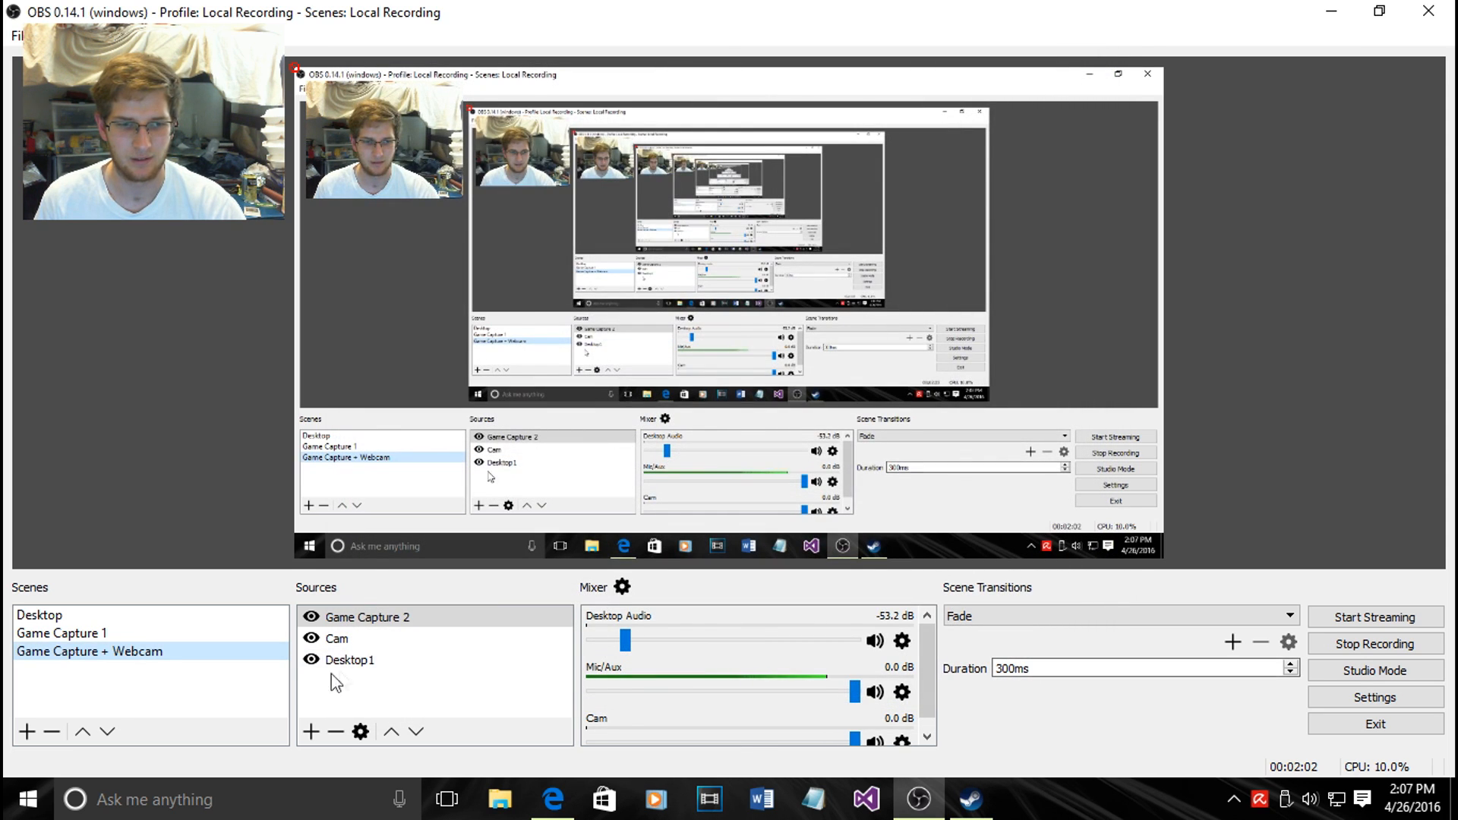
Step: Remove the Game Capture 2 source from the Game Capture + Webcam scene
right_click(414, 616)
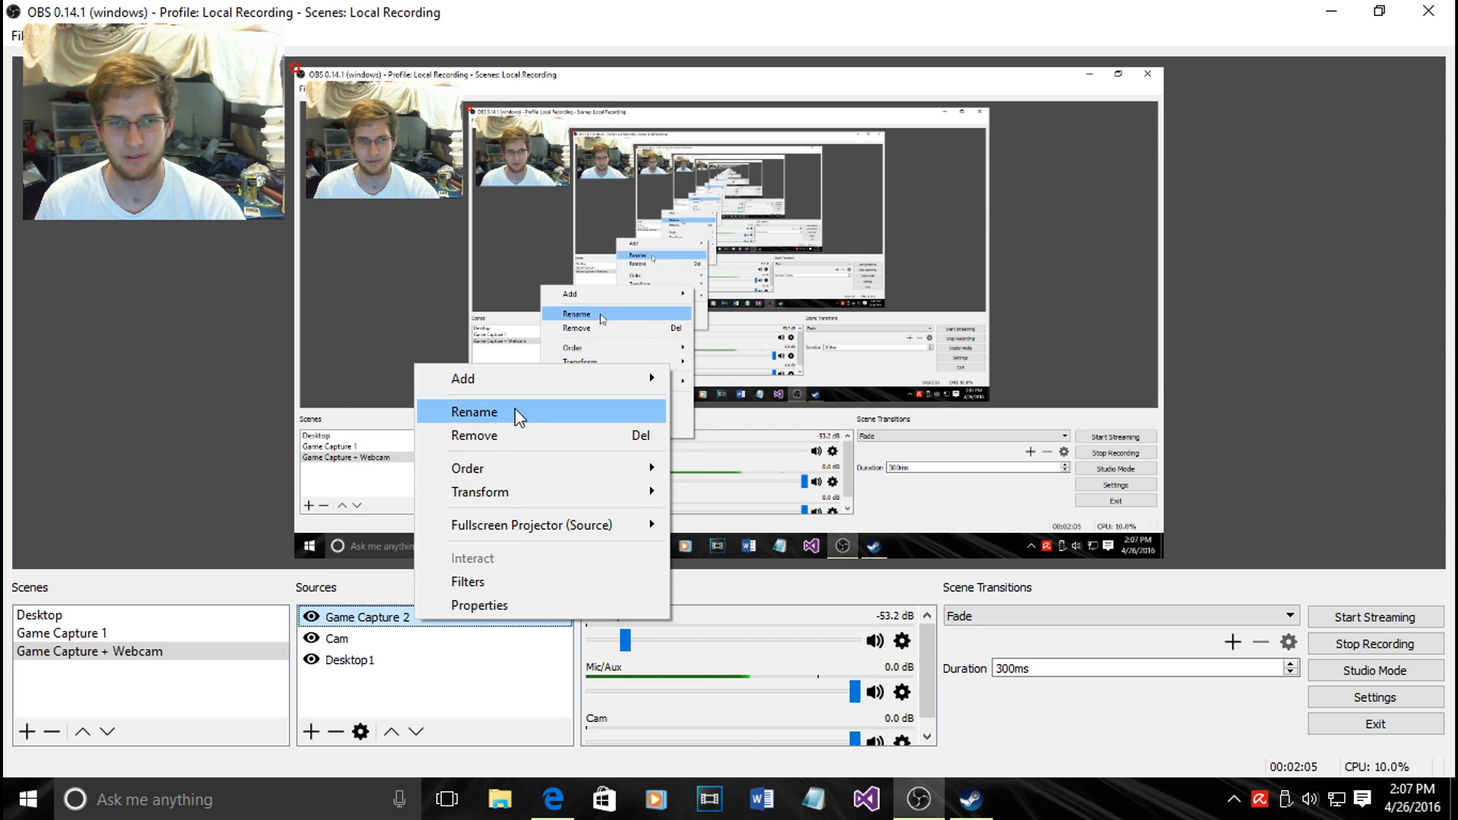
click(534, 435)
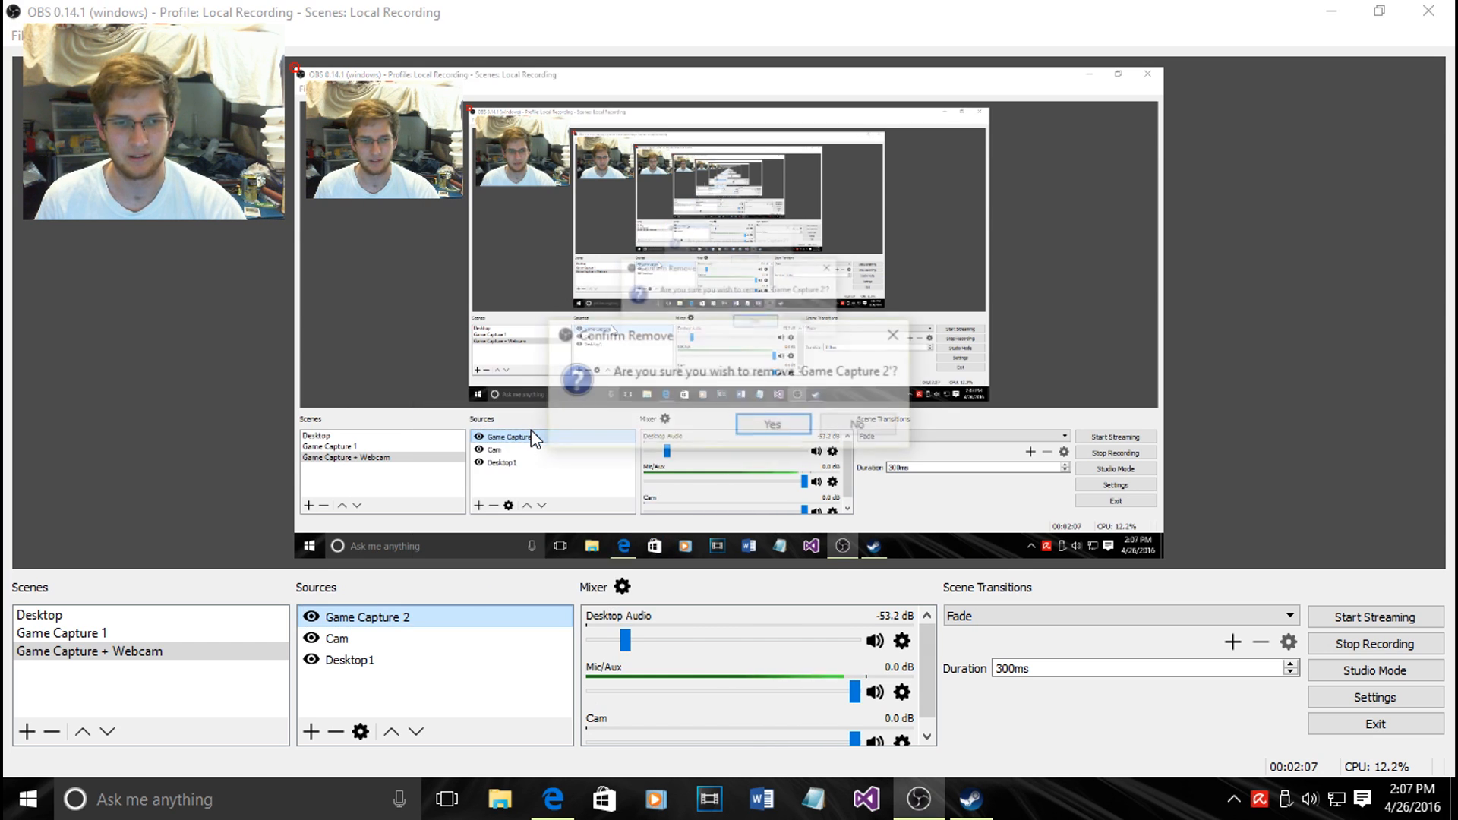
click(773, 430)
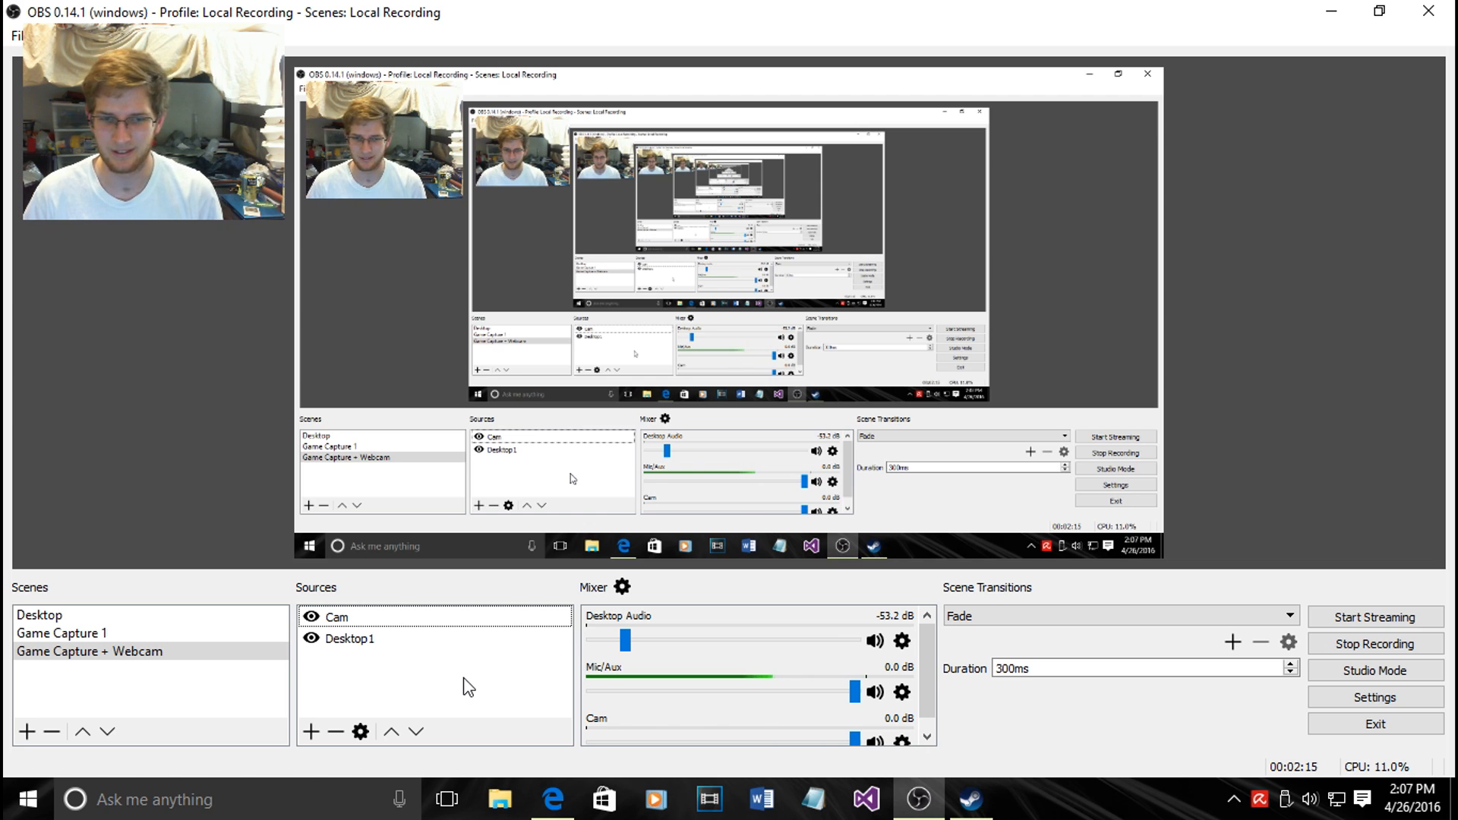
click(402, 639)
click(415, 624)
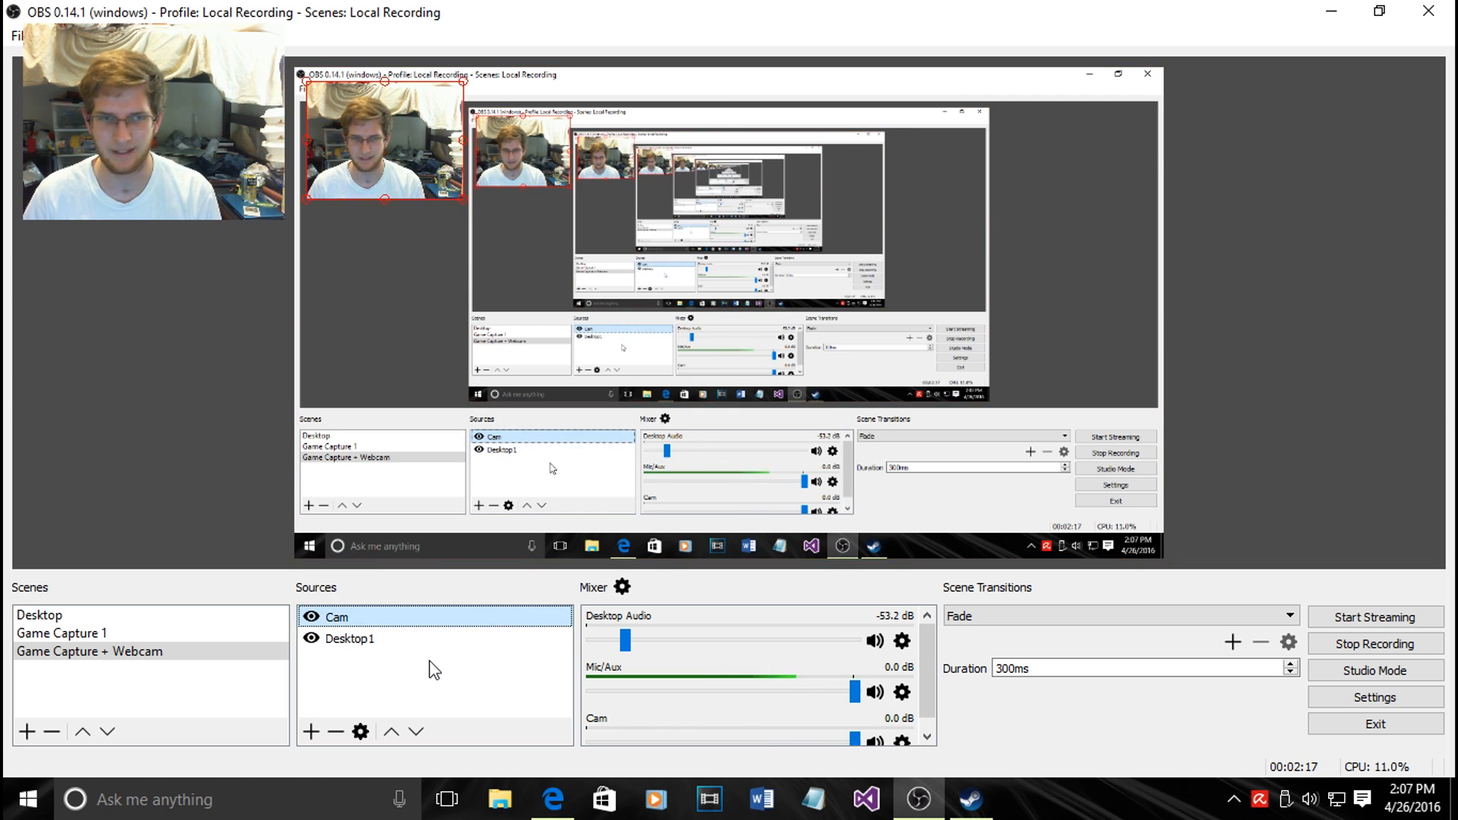
click(502, 661)
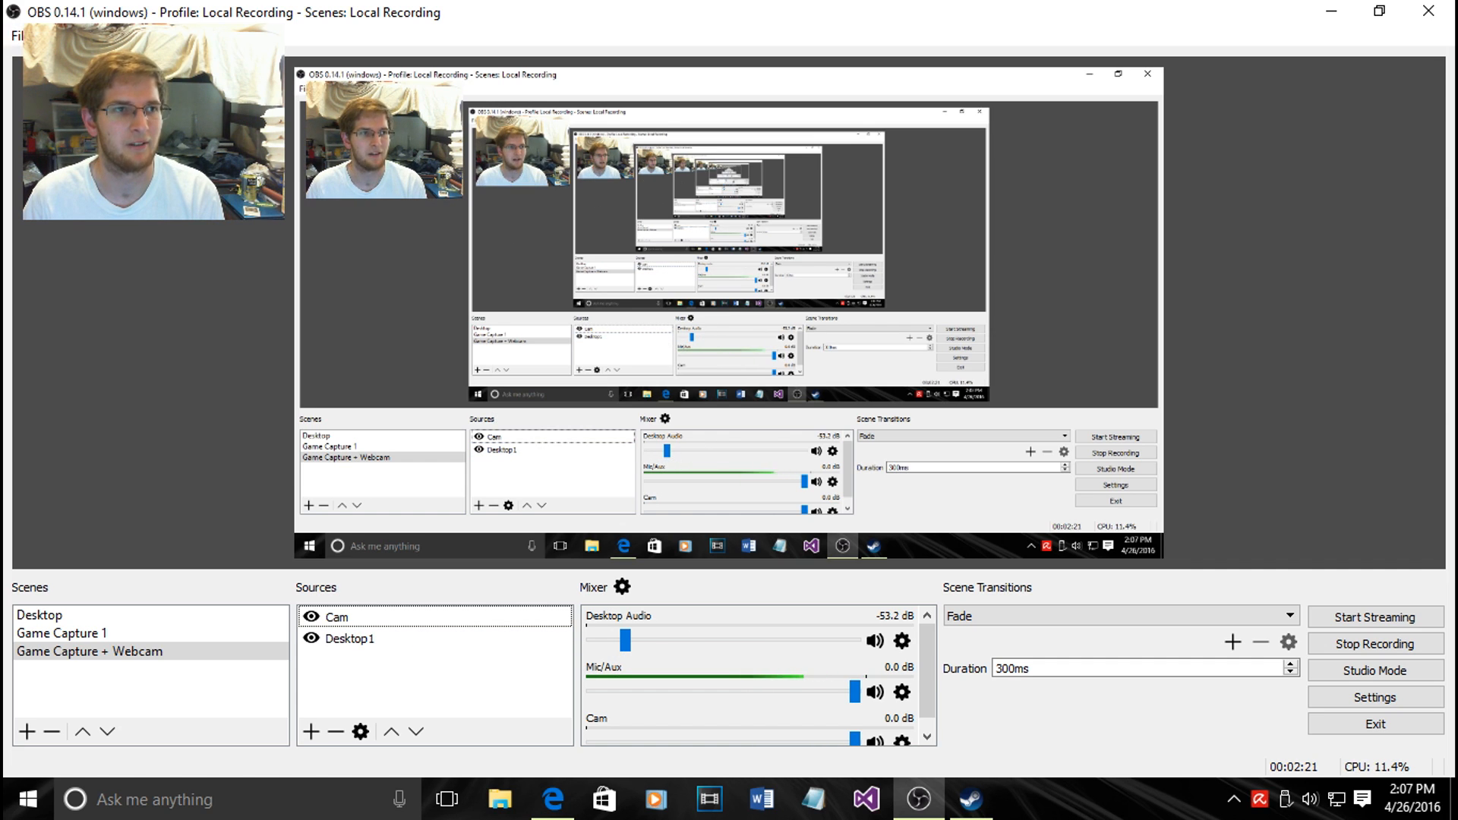
click(16, 35)
click(24, 36)
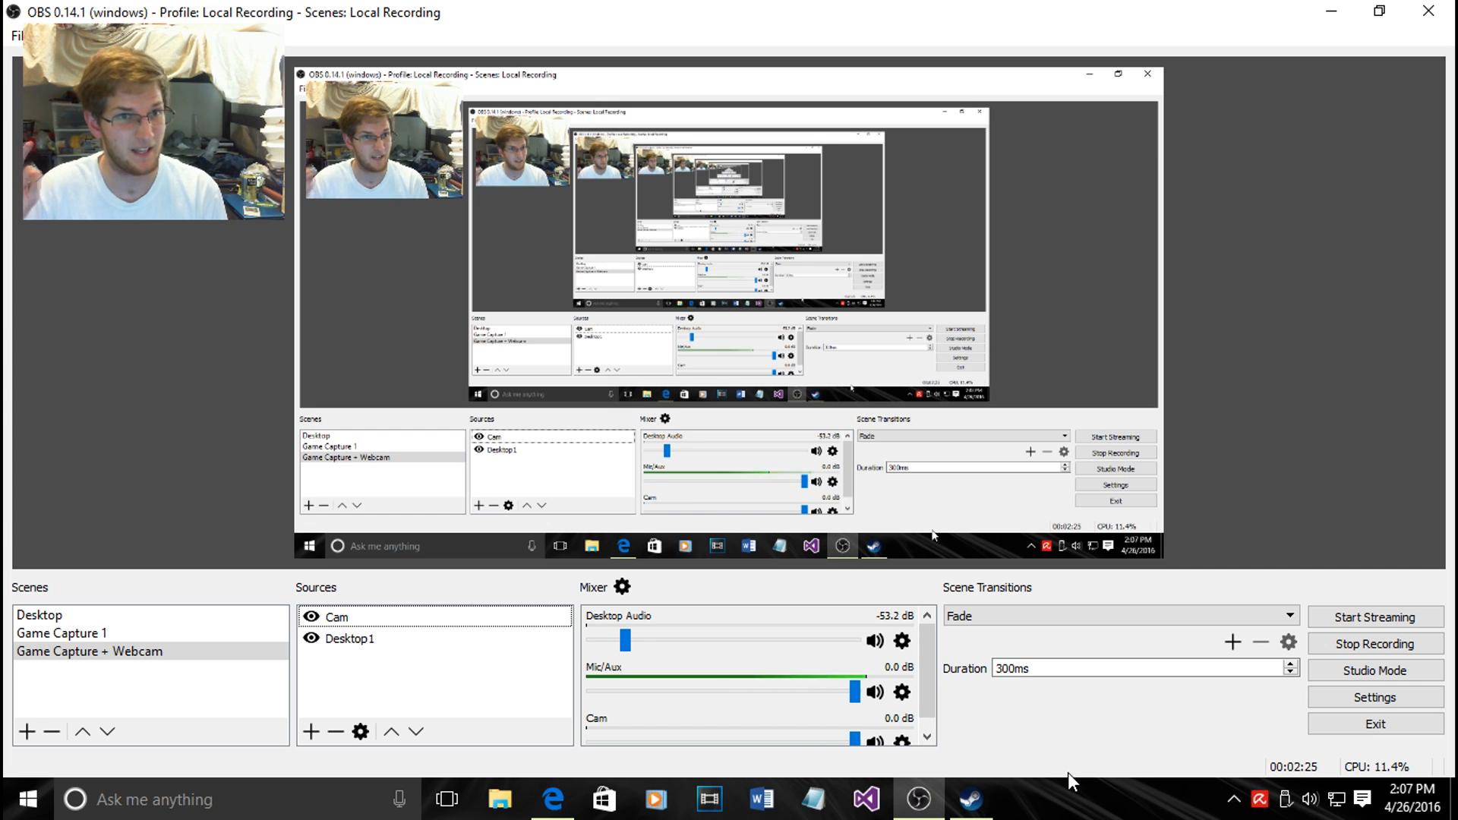
Step: Open the settings and review the General options, then the stream type and the list of available streaming services
click(1322, 698)
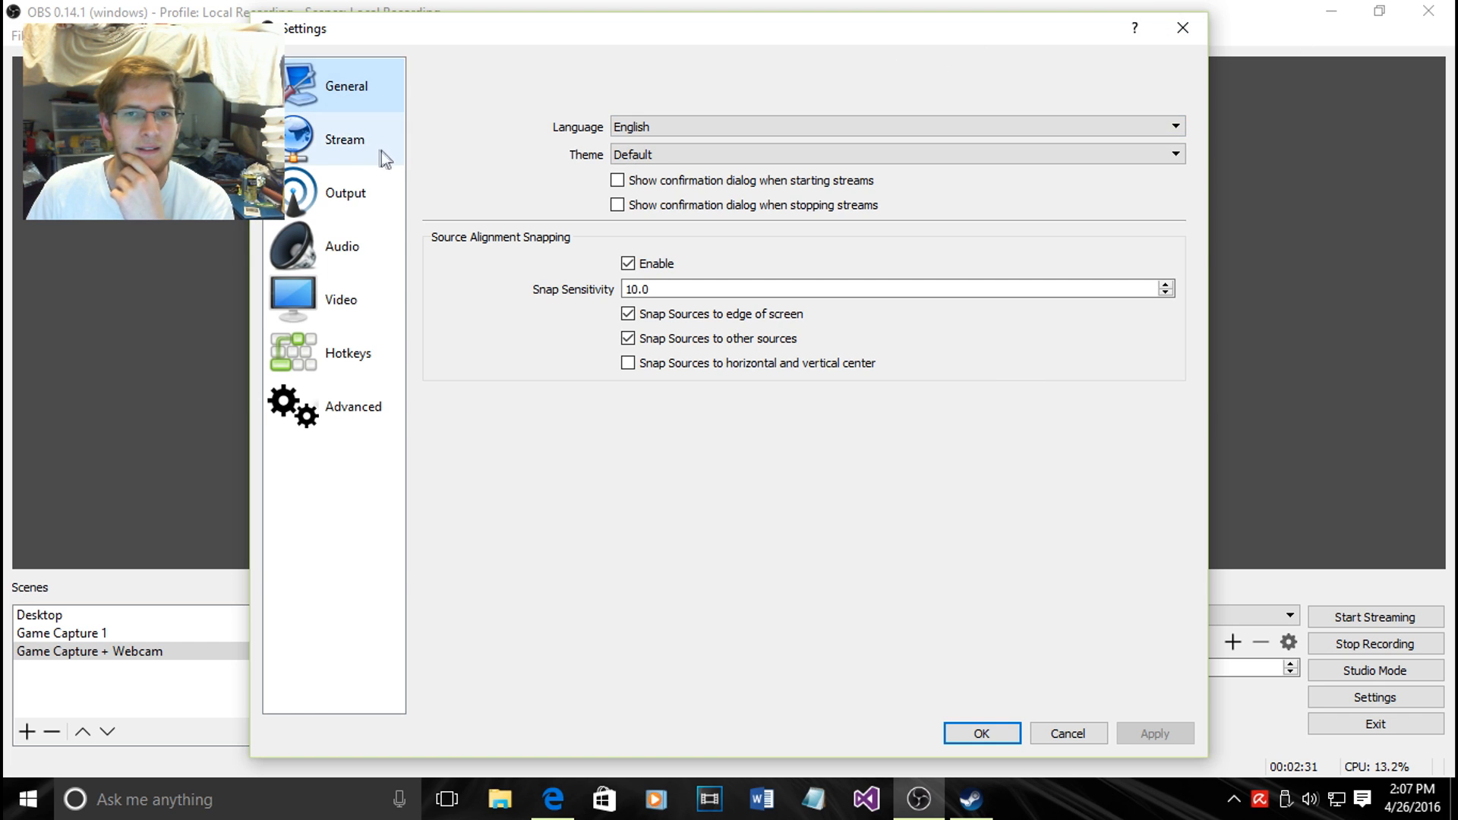
click(741, 129)
click(632, 74)
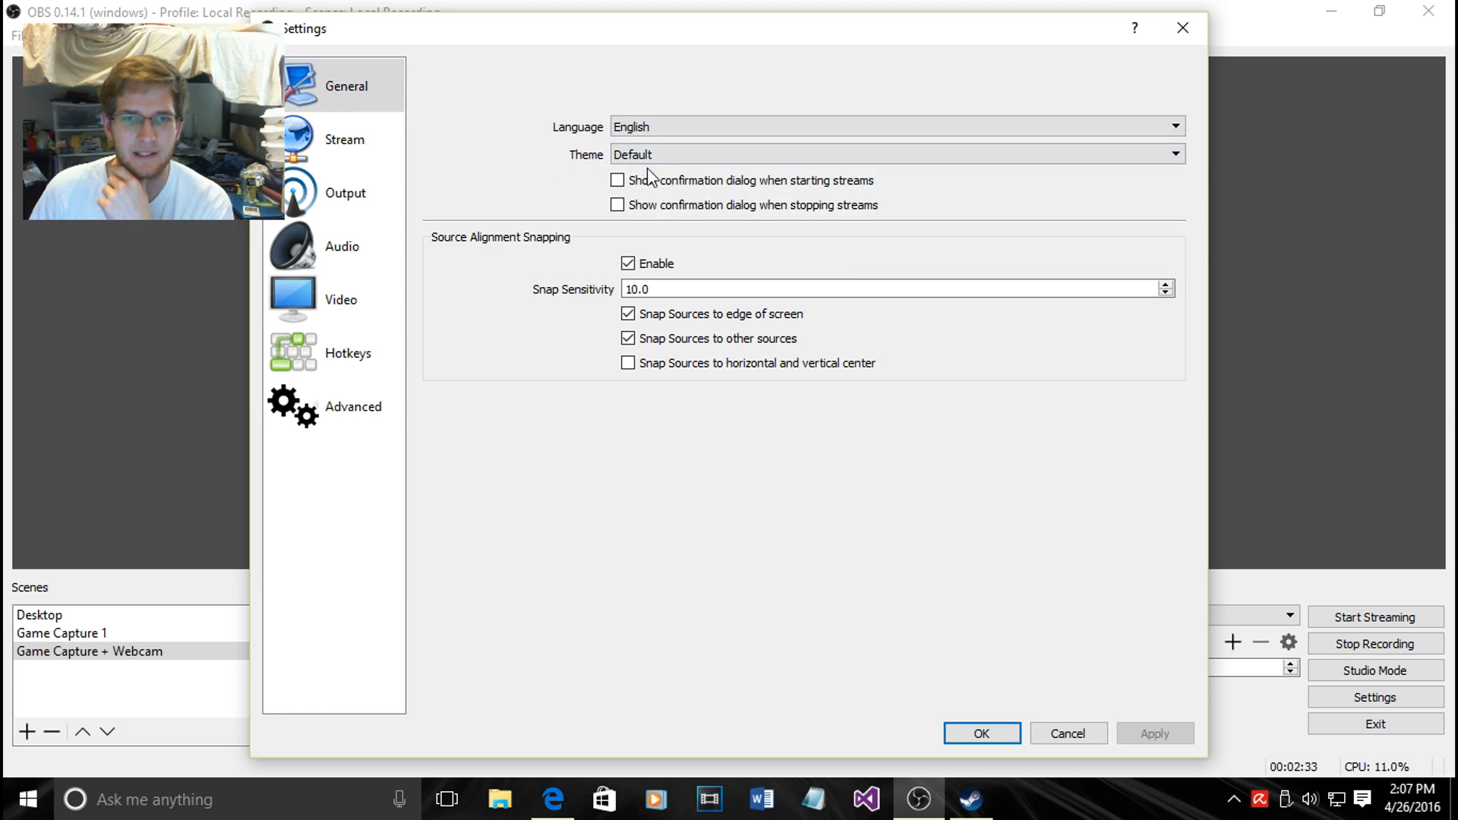
click(395, 154)
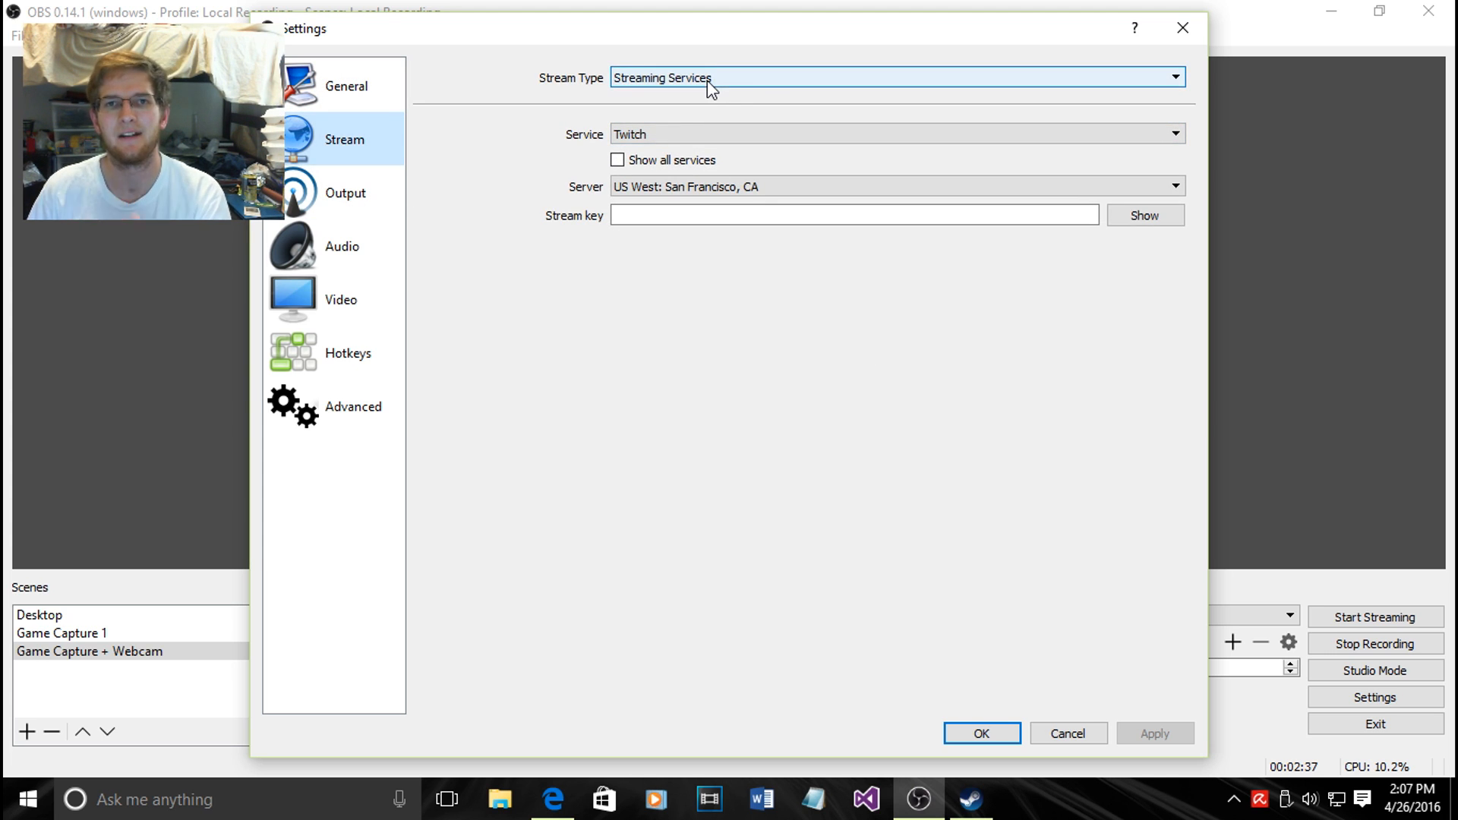
click(768, 139)
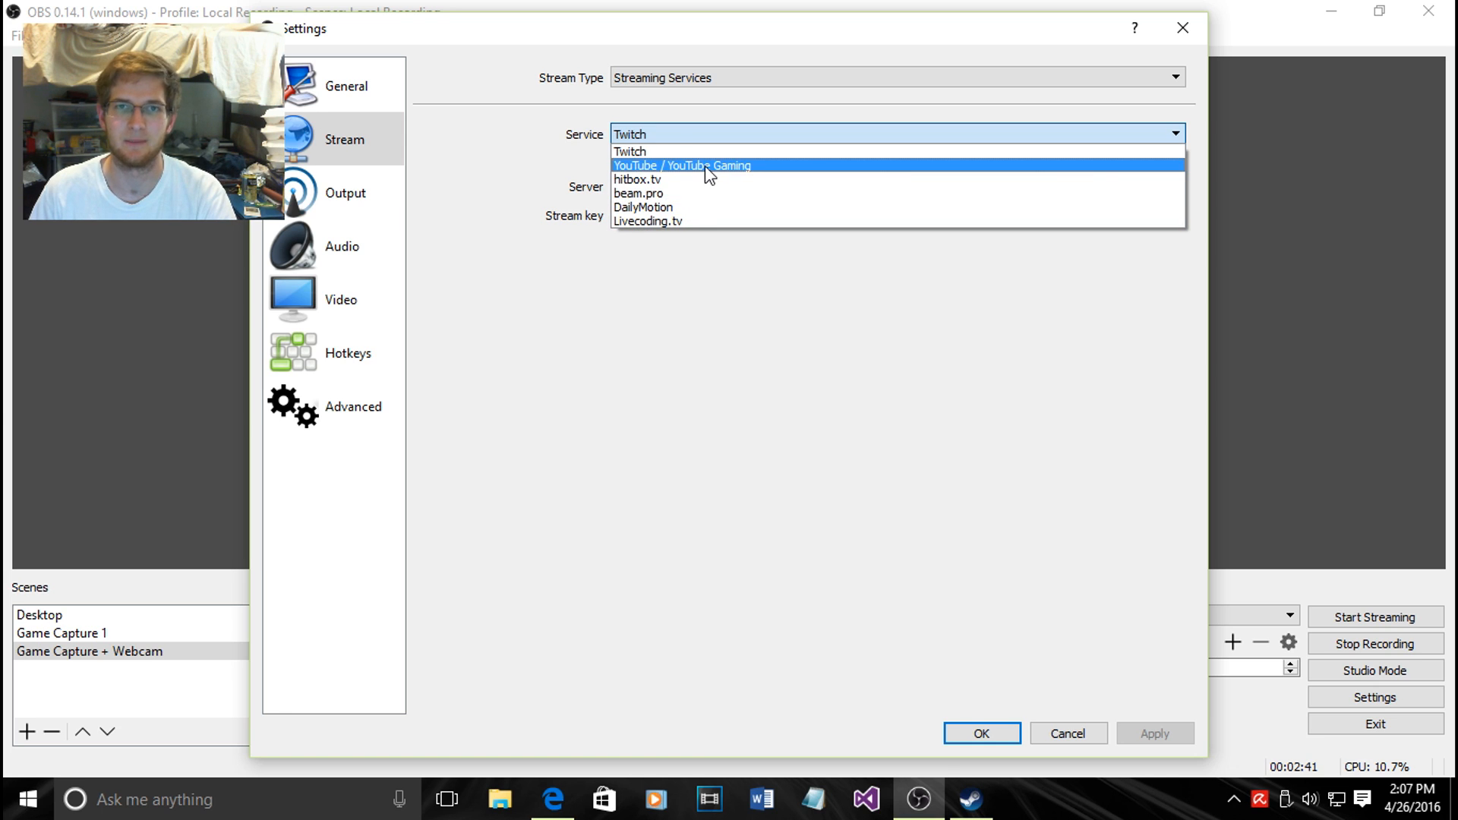
click(501, 139)
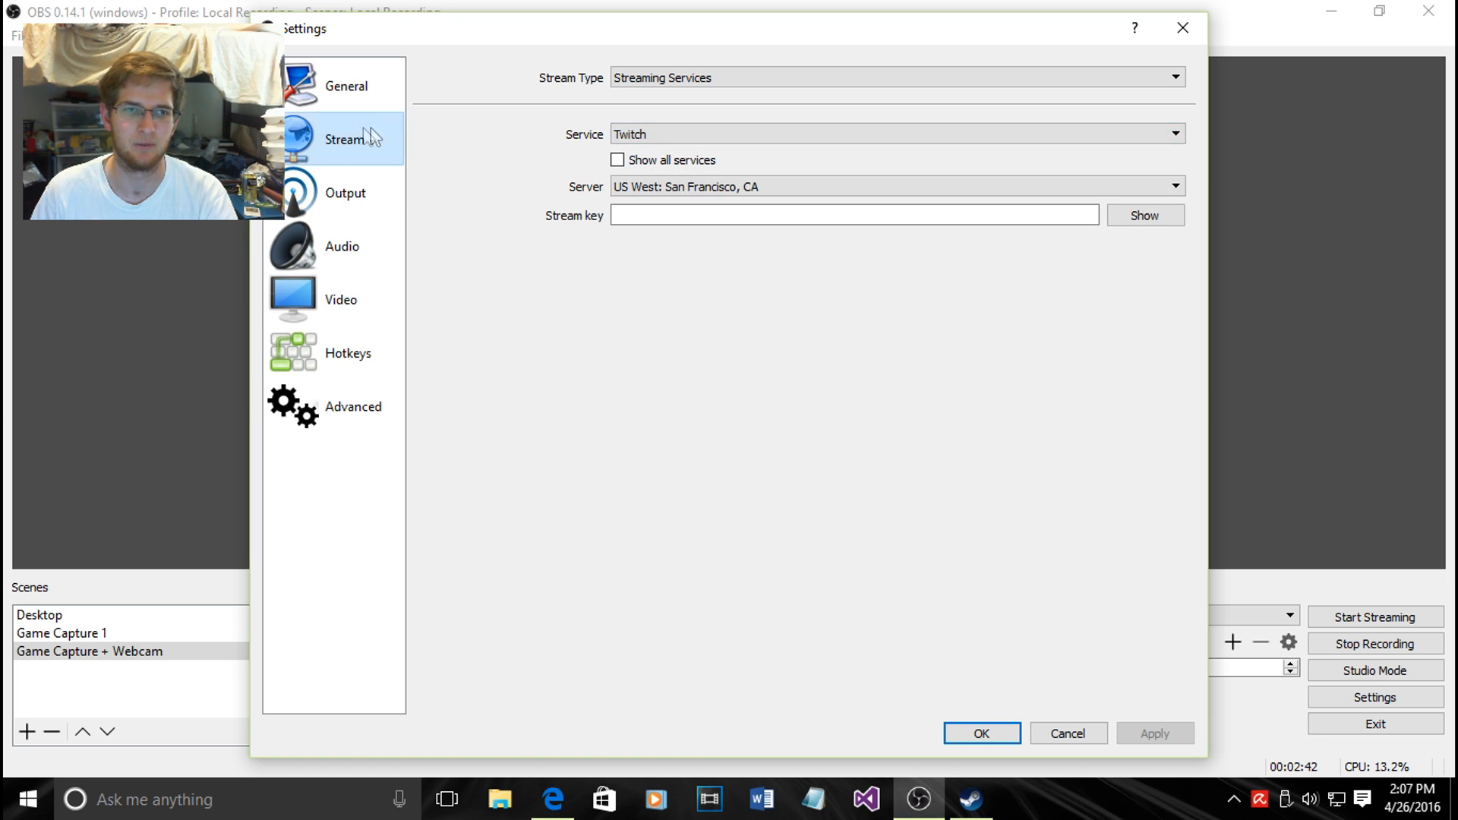
Step: Review the Output settings, retyping 6500 as the streaming video bitrate and choosing mp4 as the recording format
click(350, 209)
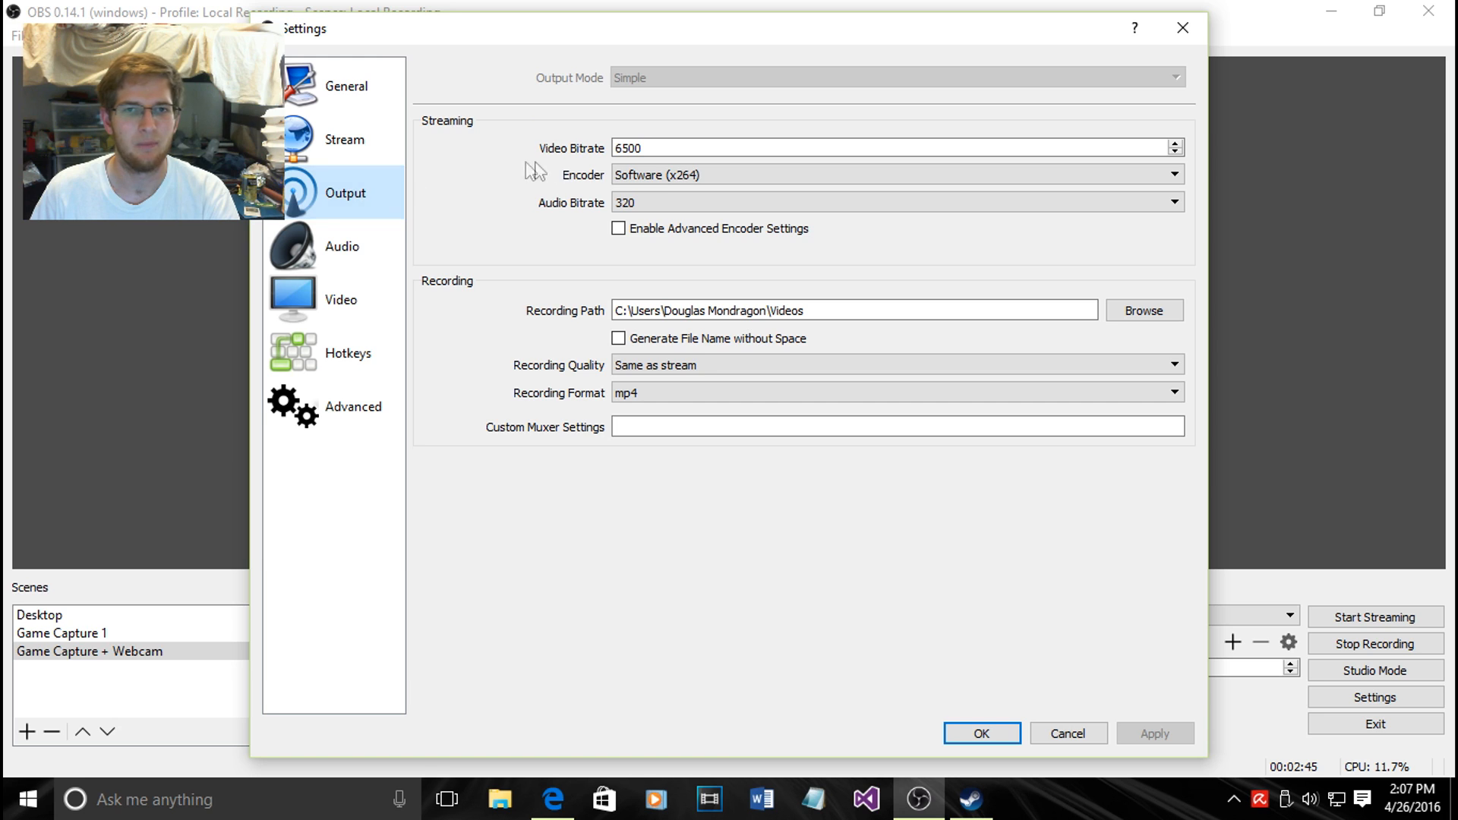
click(689, 147)
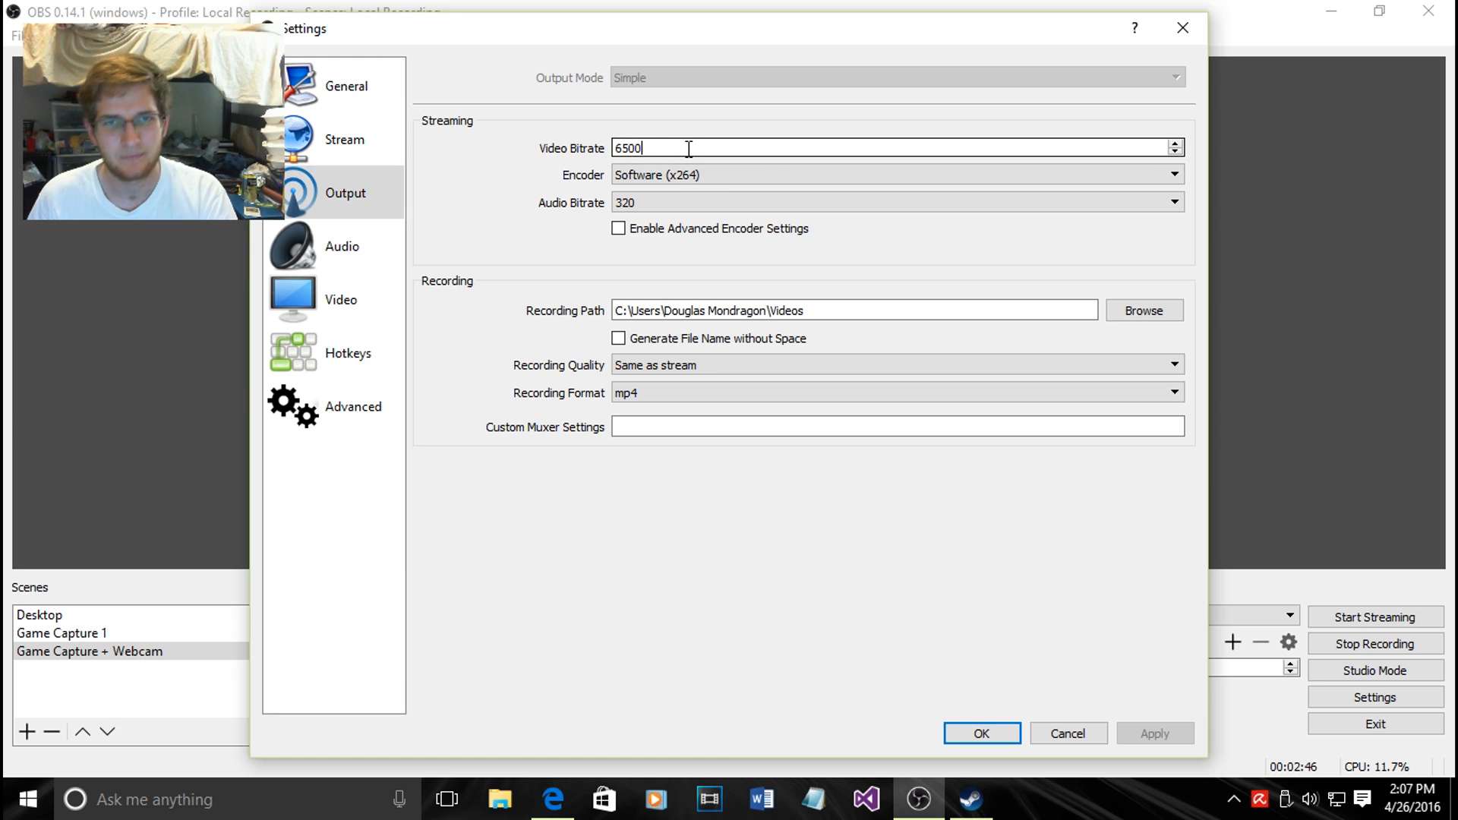
click(722, 205)
click(710, 339)
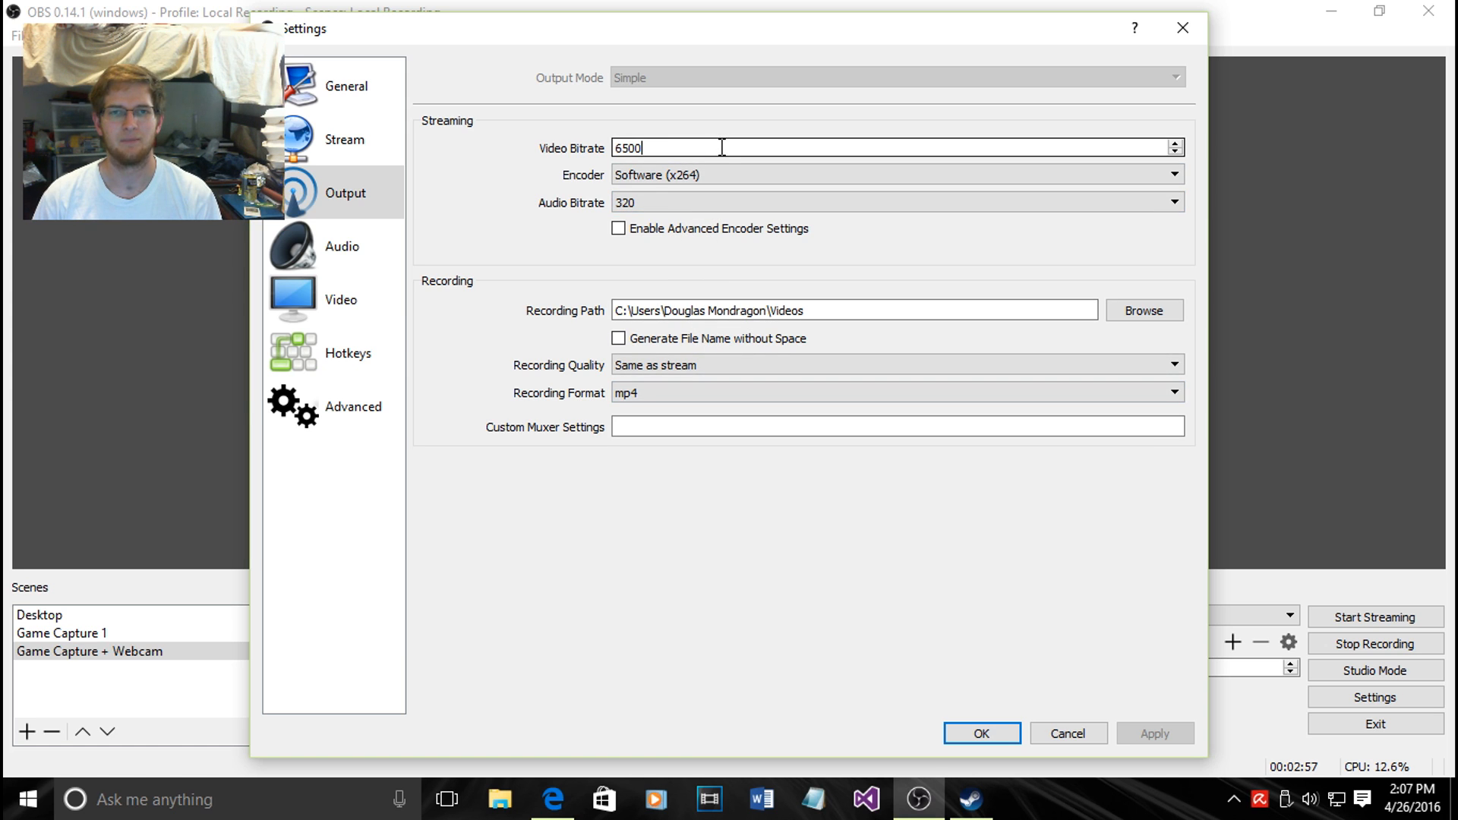
click(640, 149)
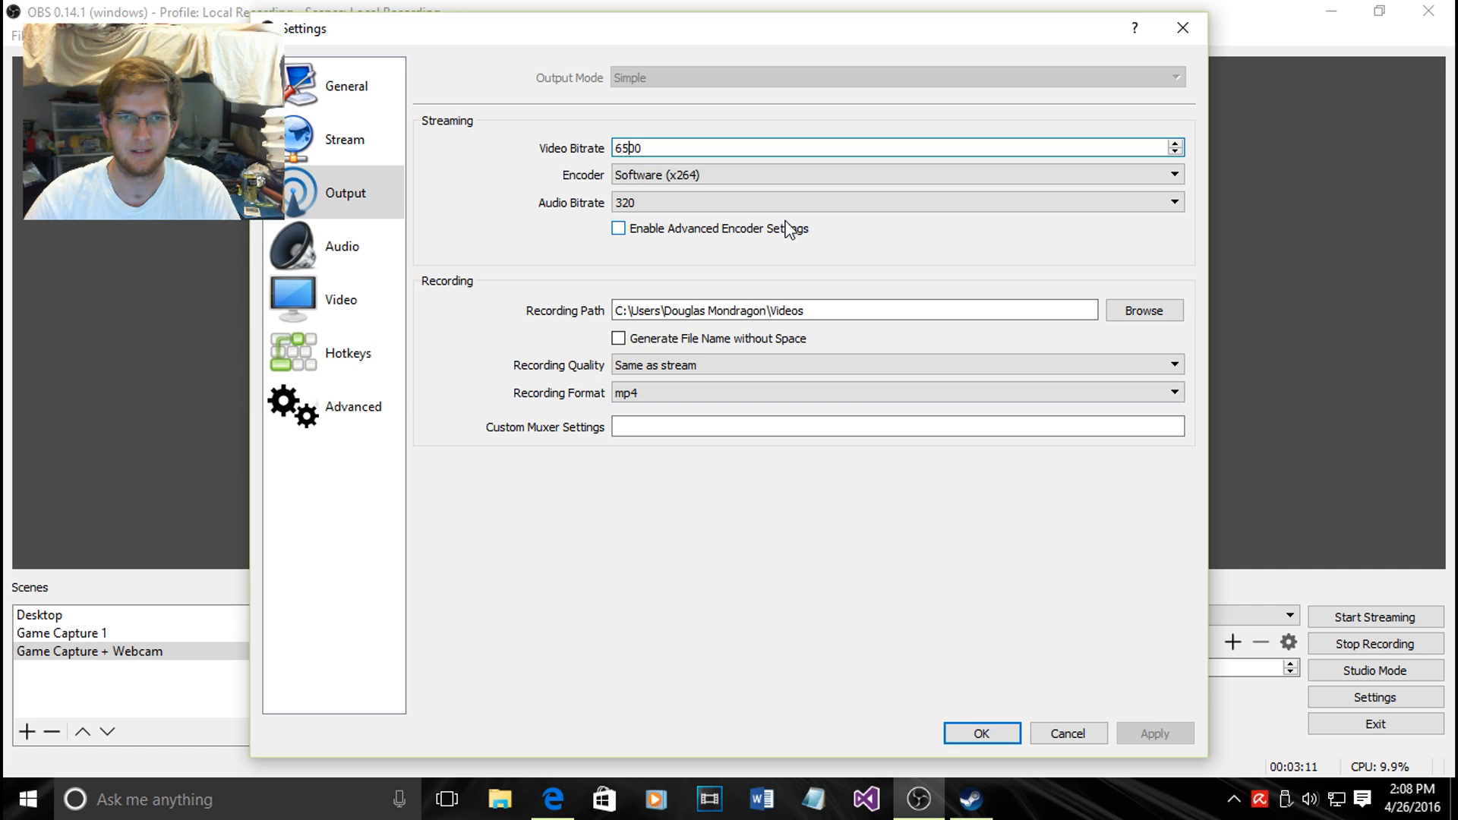
key(BackSpace)
key(BackSpace)
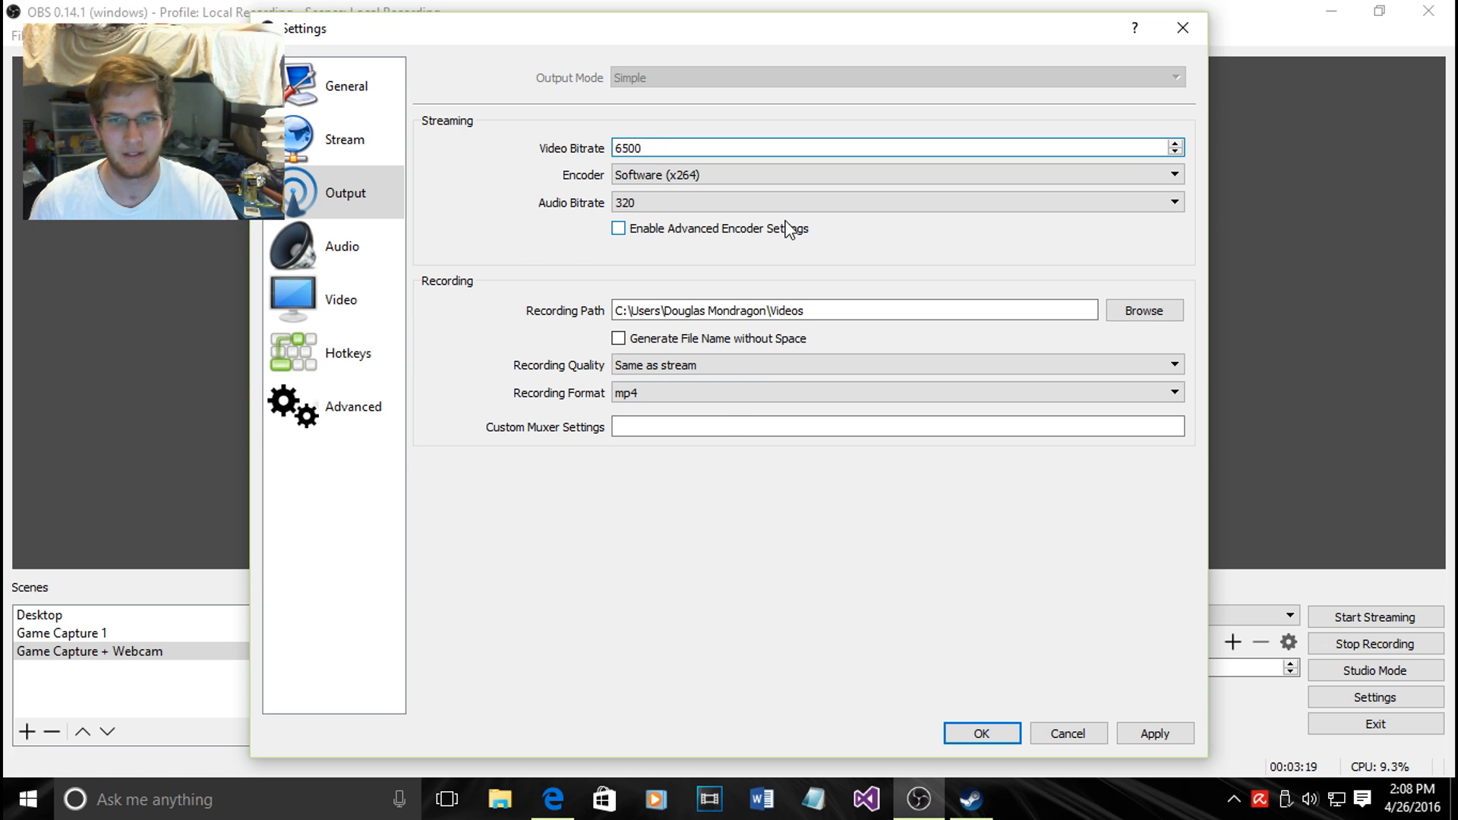
click(743, 398)
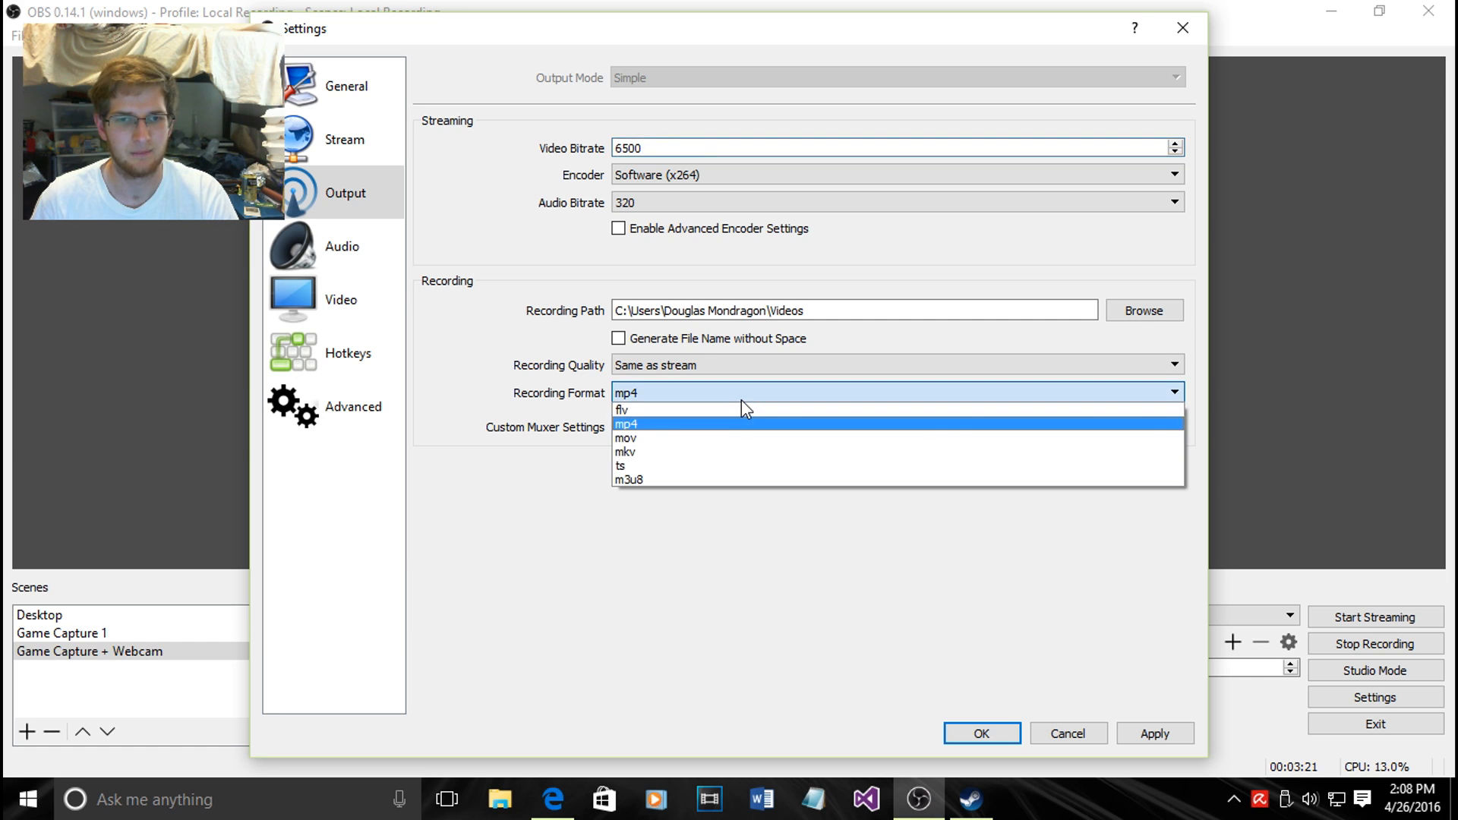
click(752, 425)
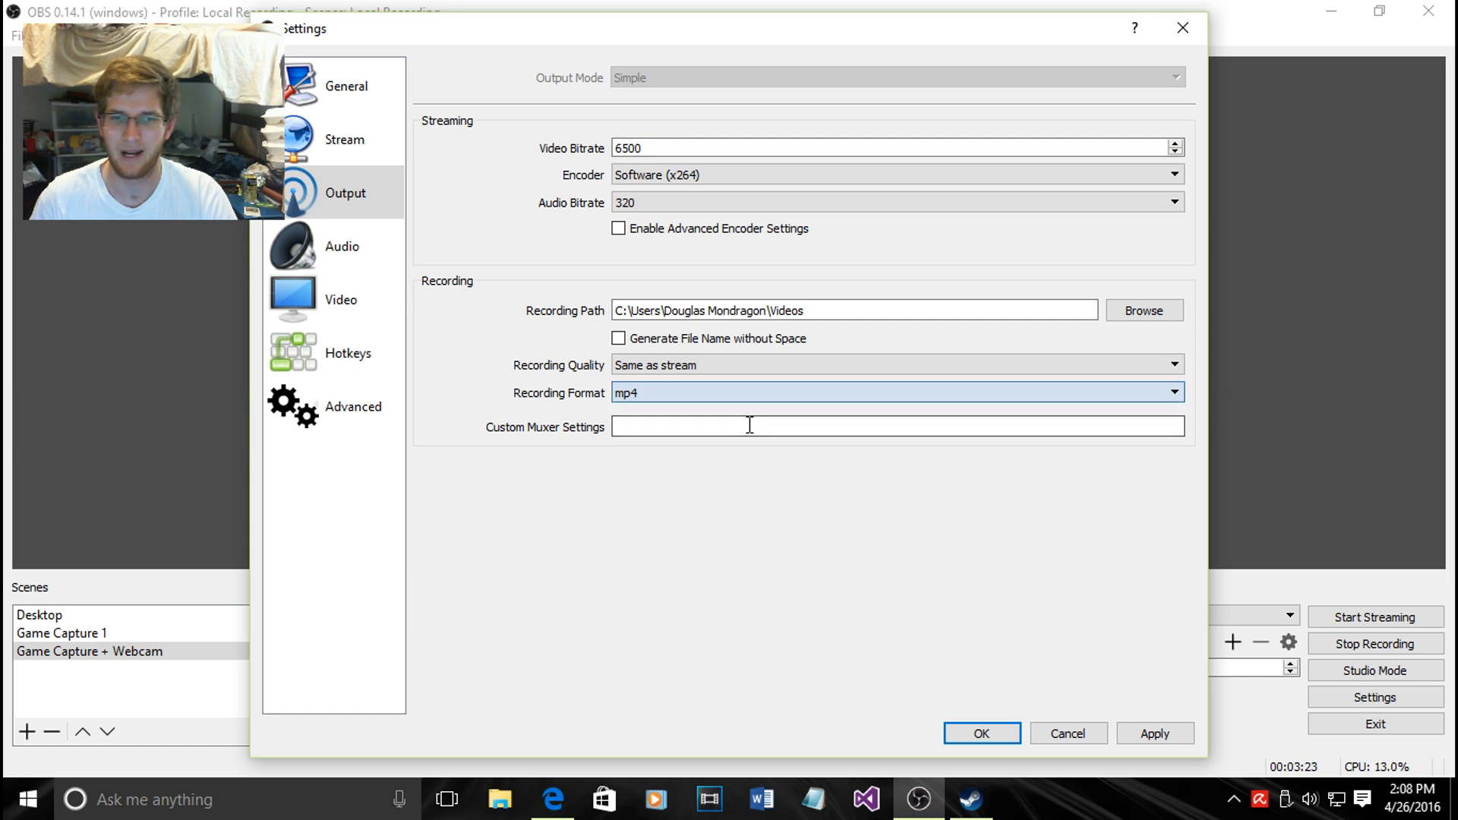
Step: Review the Audio settings, examining the device choices for the desktop audio and the first microphone input
click(354, 247)
click(349, 201)
click(345, 244)
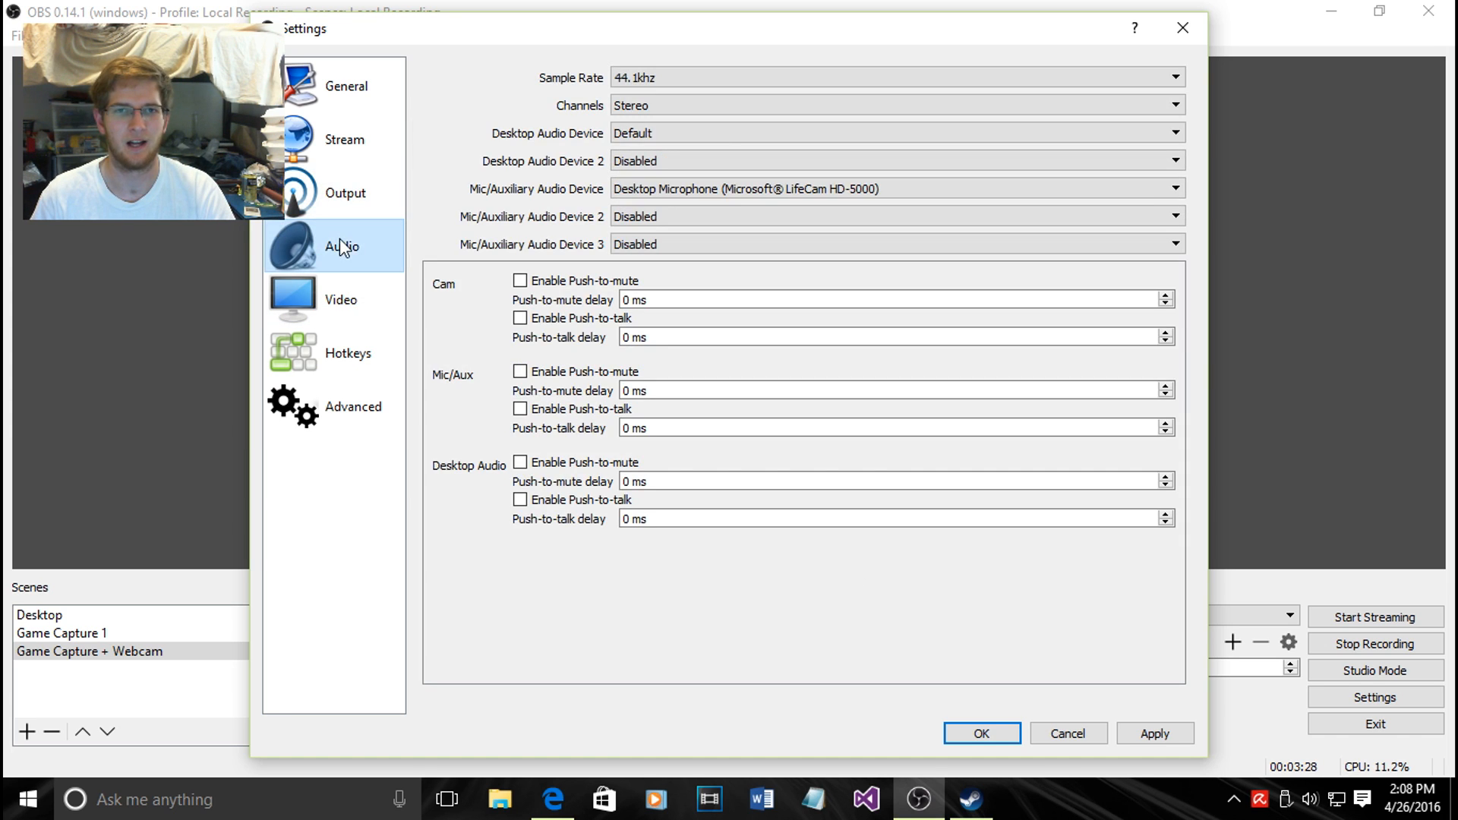
click(752, 135)
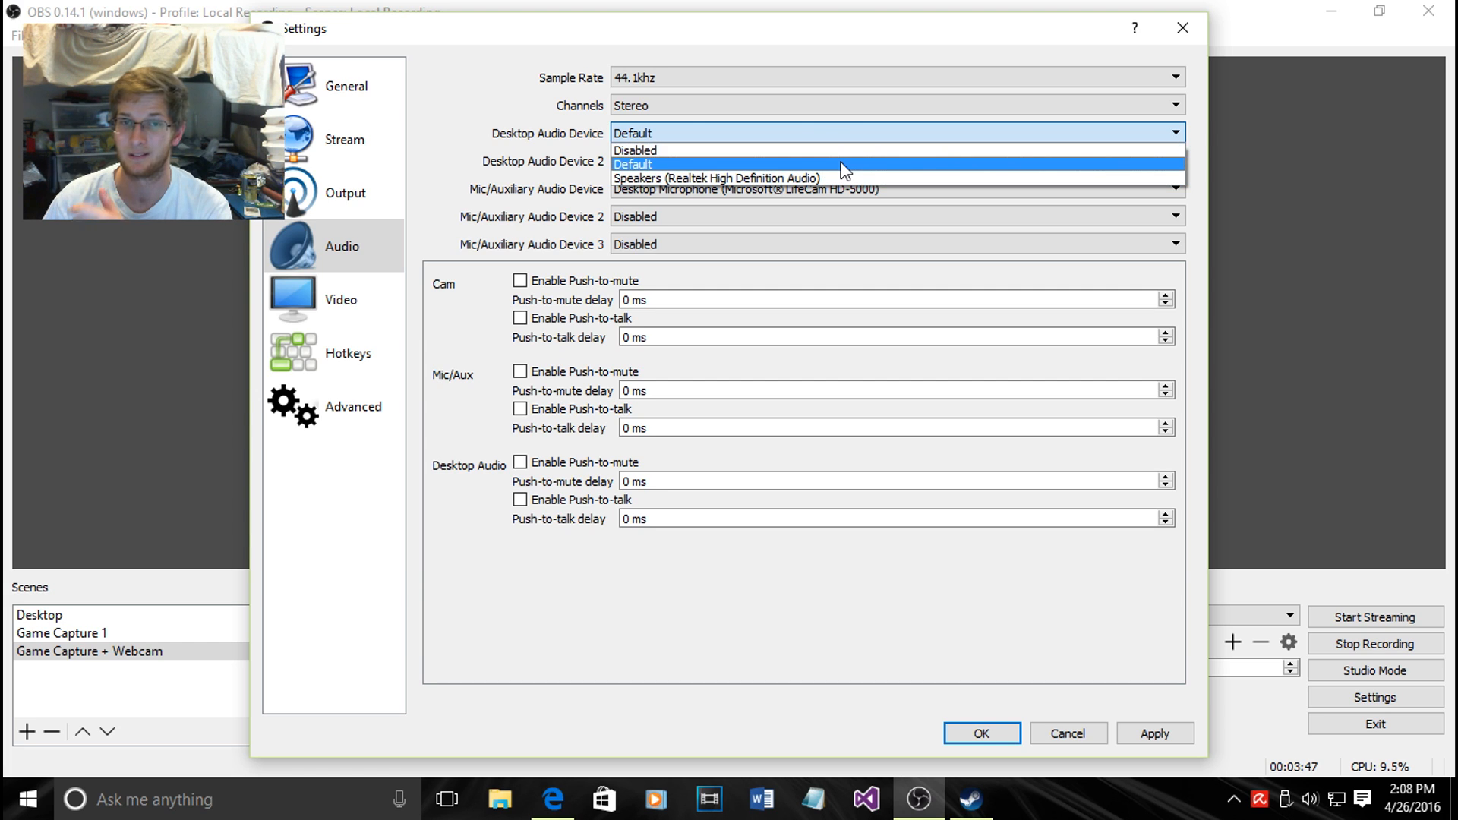
click(867, 129)
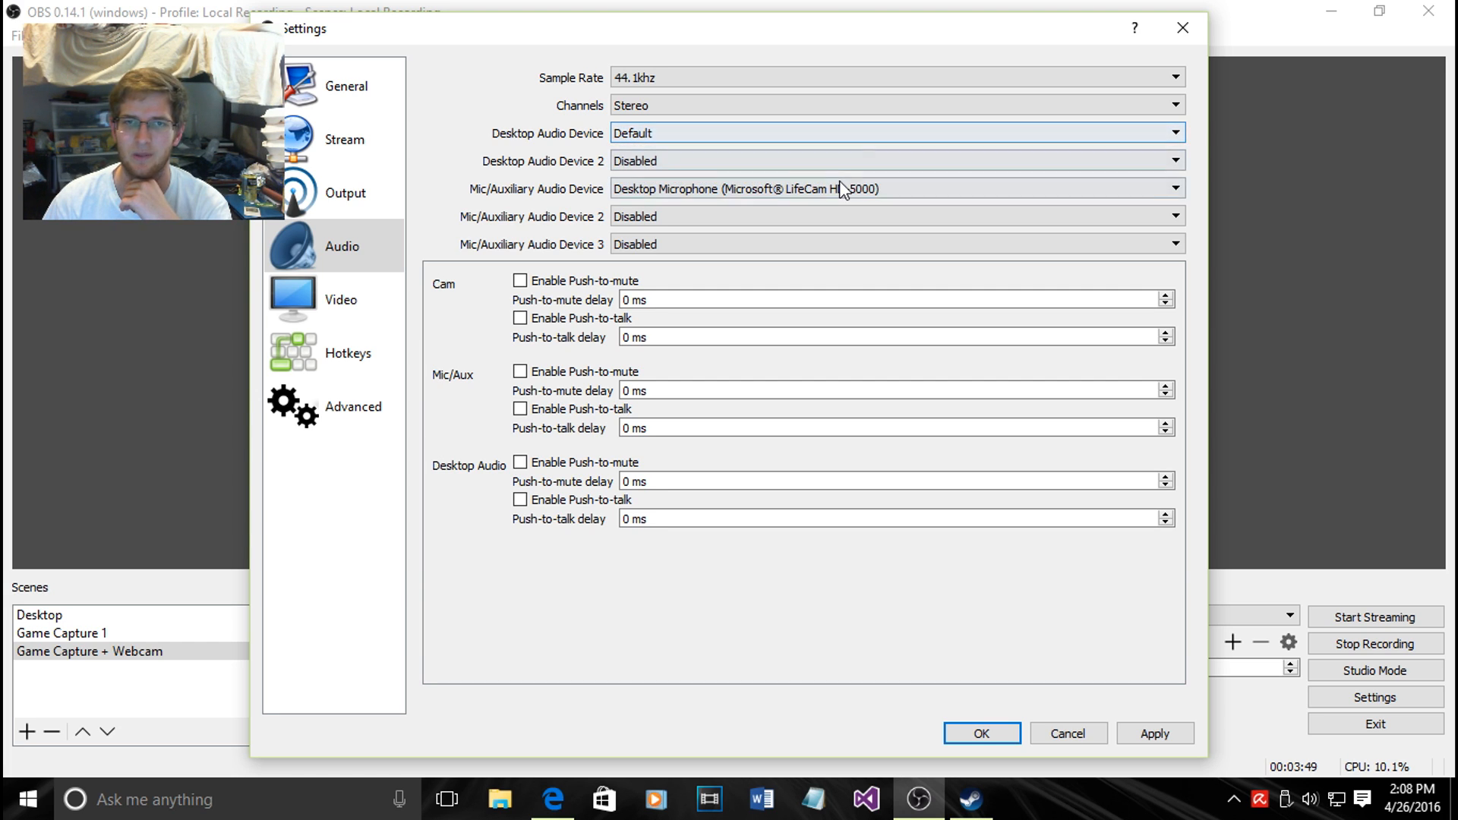
click(646, 192)
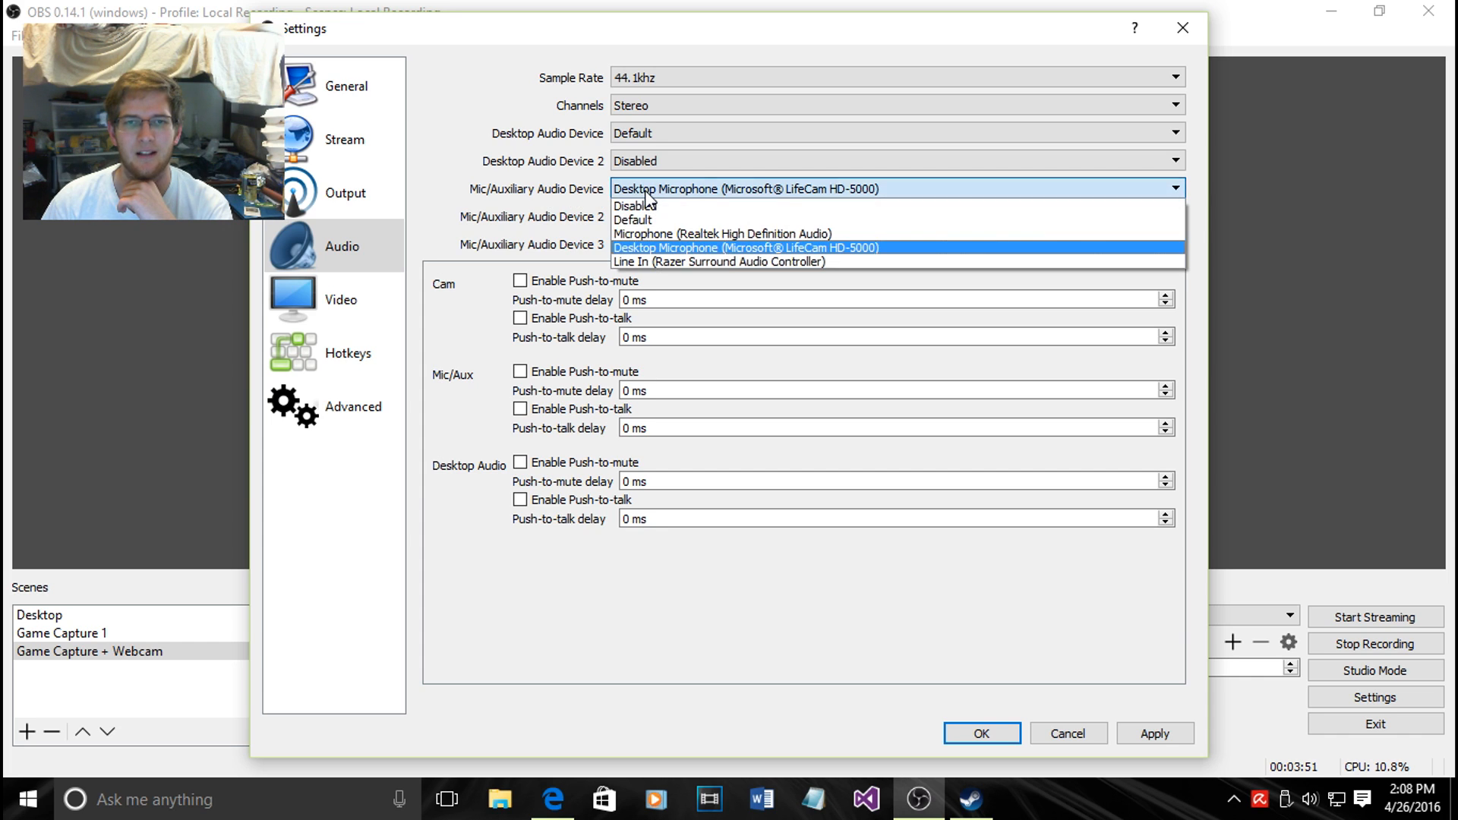
click(675, 253)
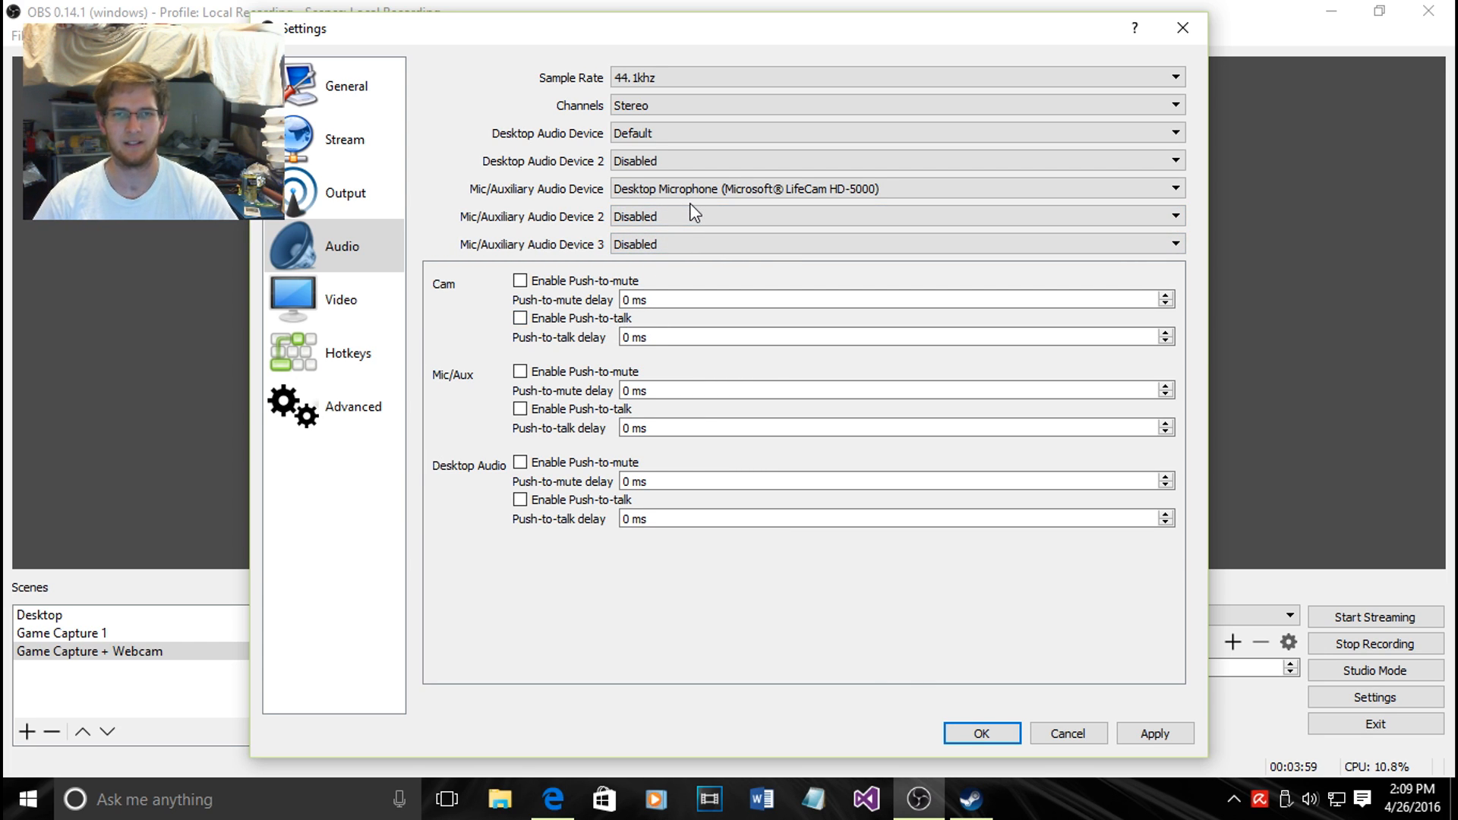
click(723, 184)
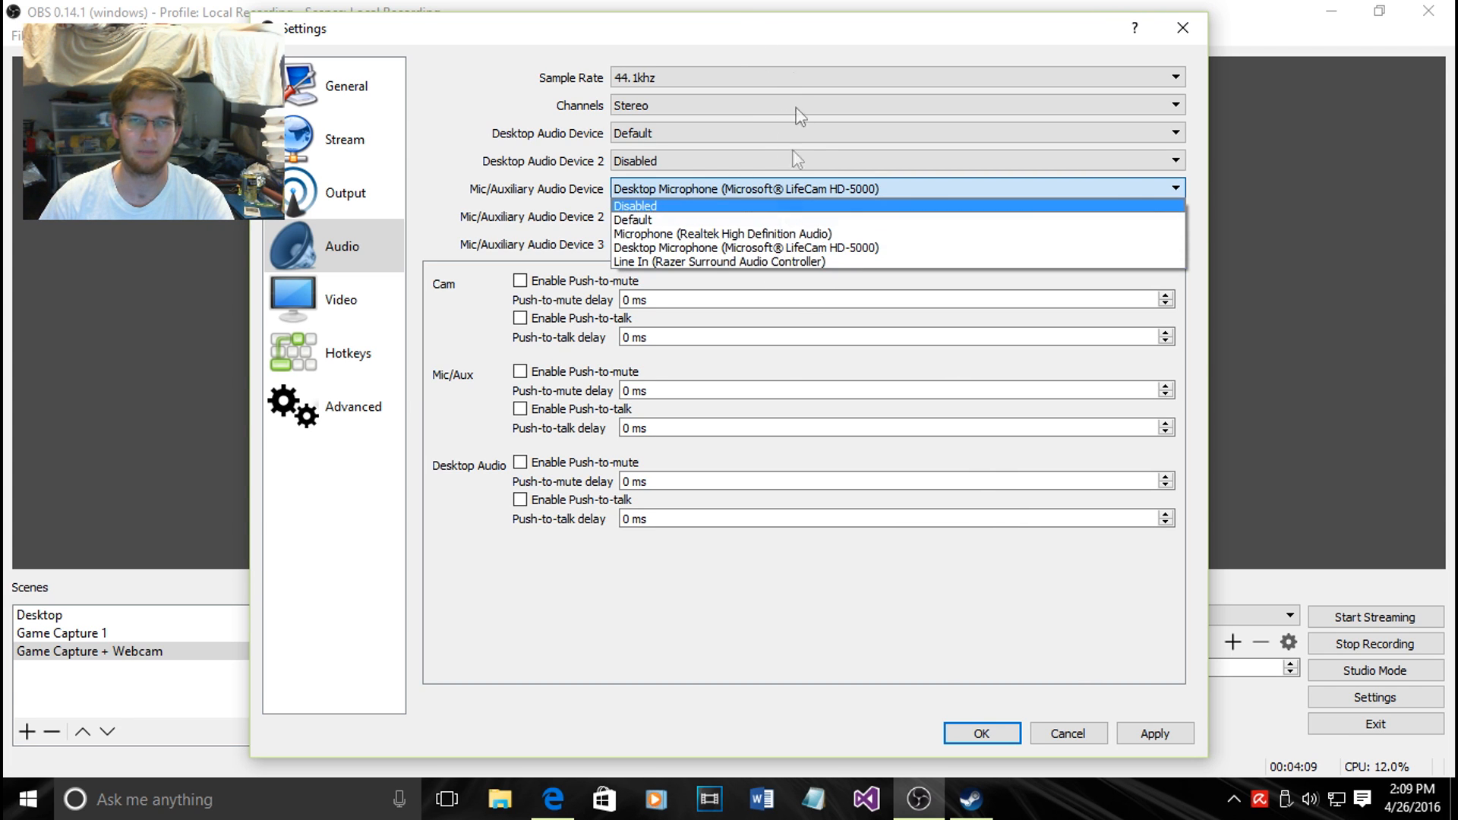
click(793, 43)
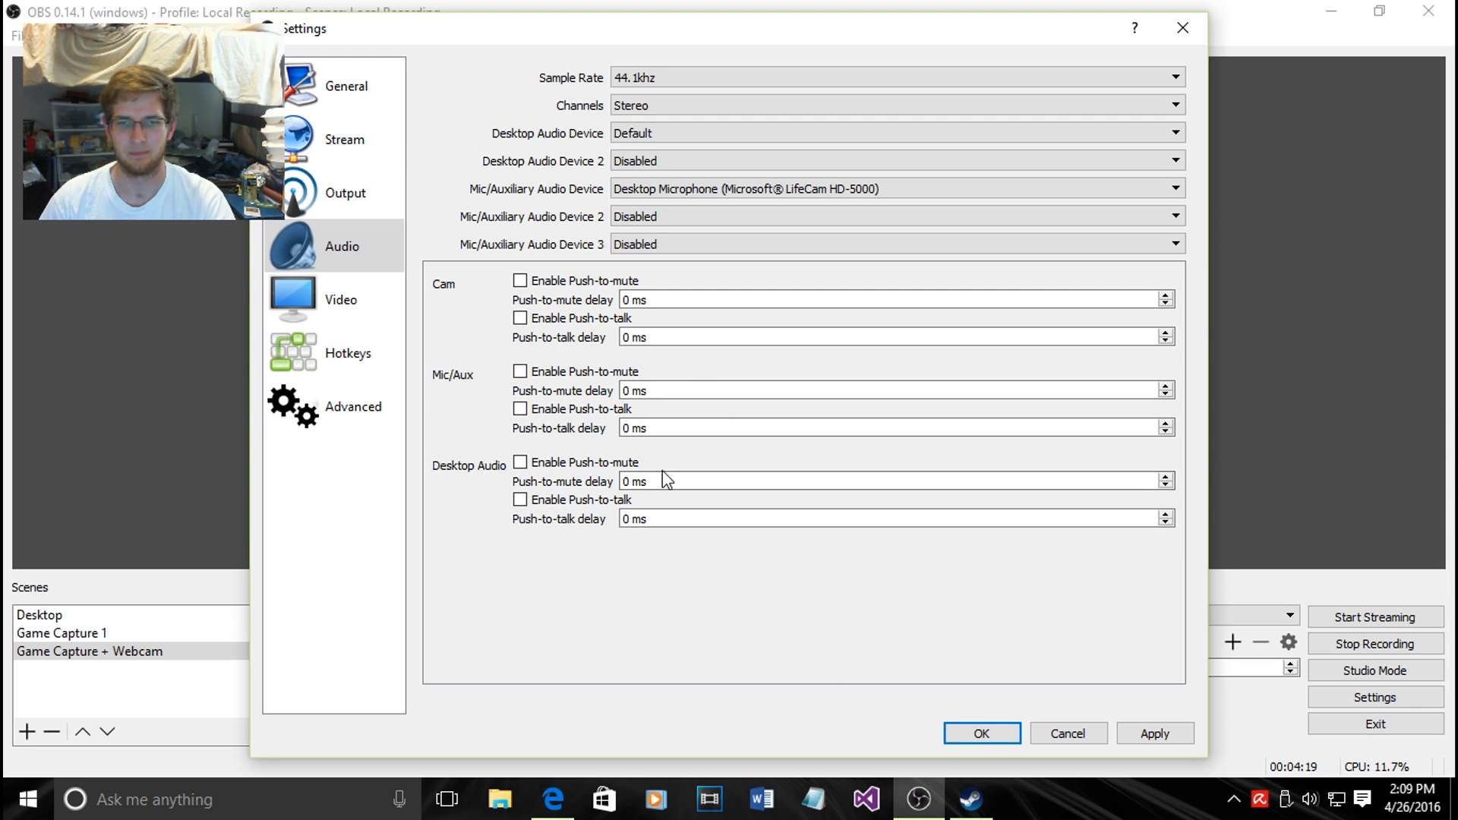
Step: Look through the Video, Hotkeys and Advanced settings, and close the settings without saving
click(349, 303)
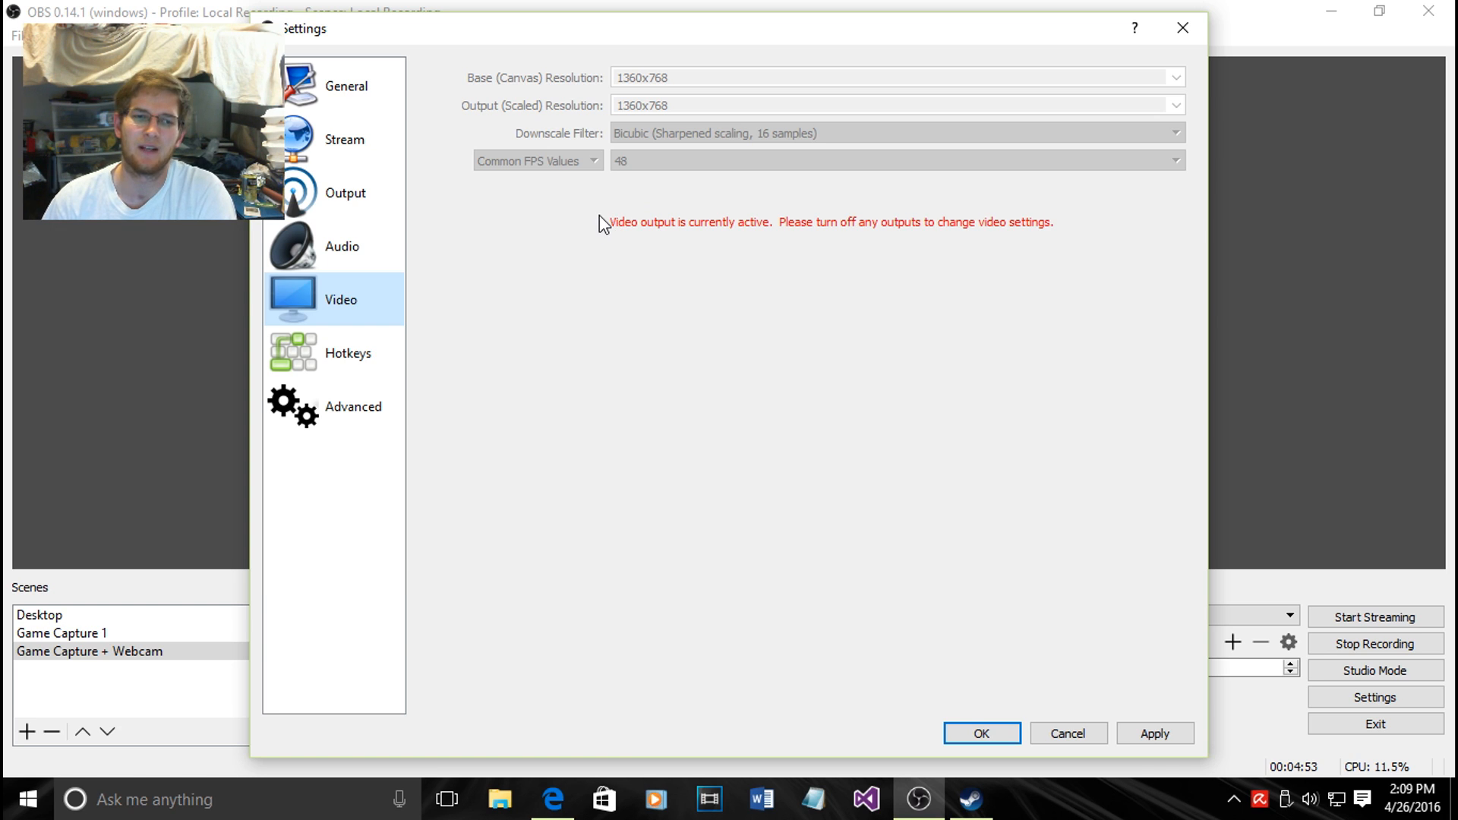
click(335, 367)
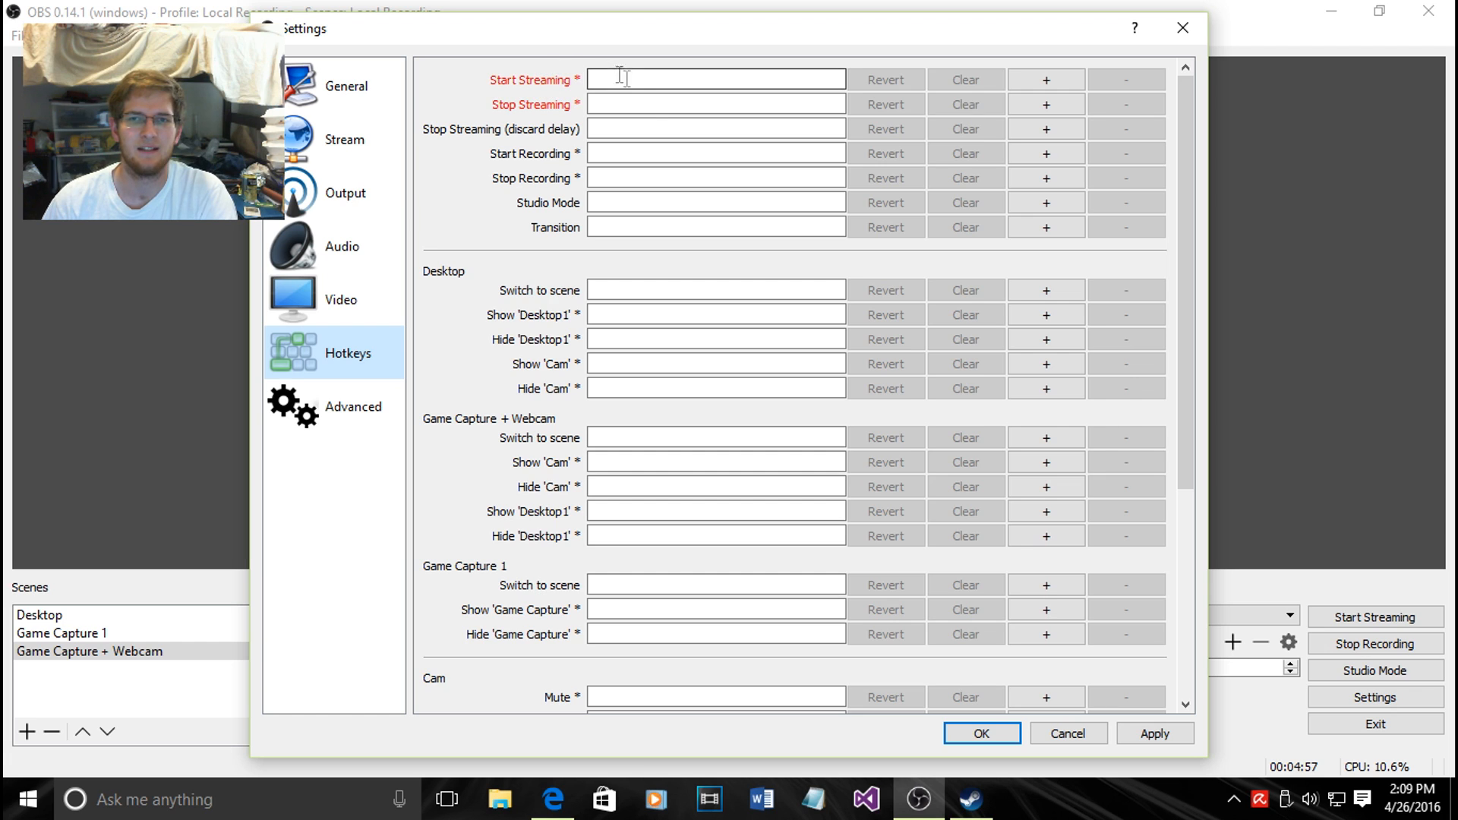
scroll(673, 560, down, 5)
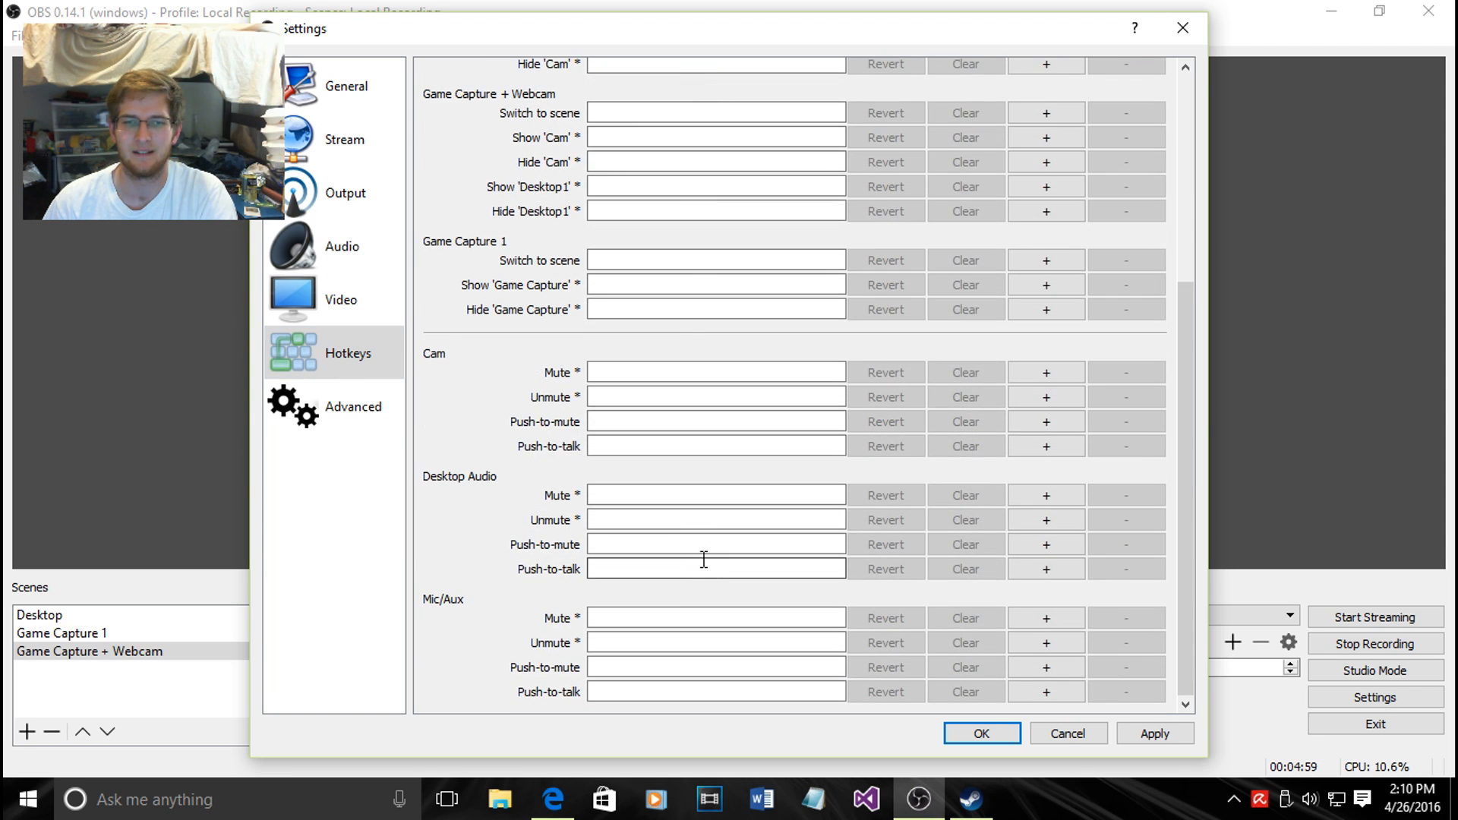
scroll(700, 546, up, 5)
click(369, 420)
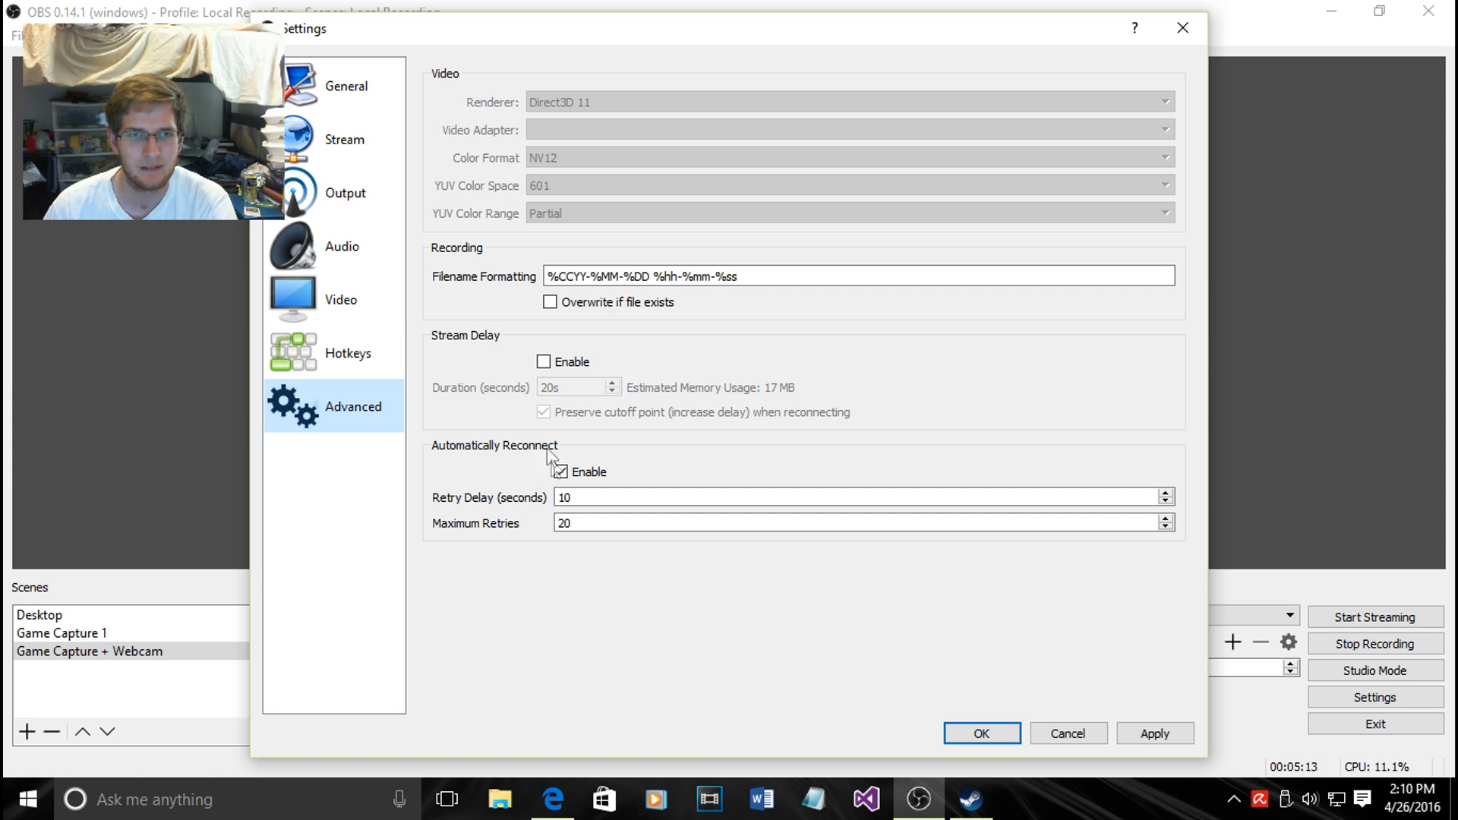
click(353, 363)
click(341, 79)
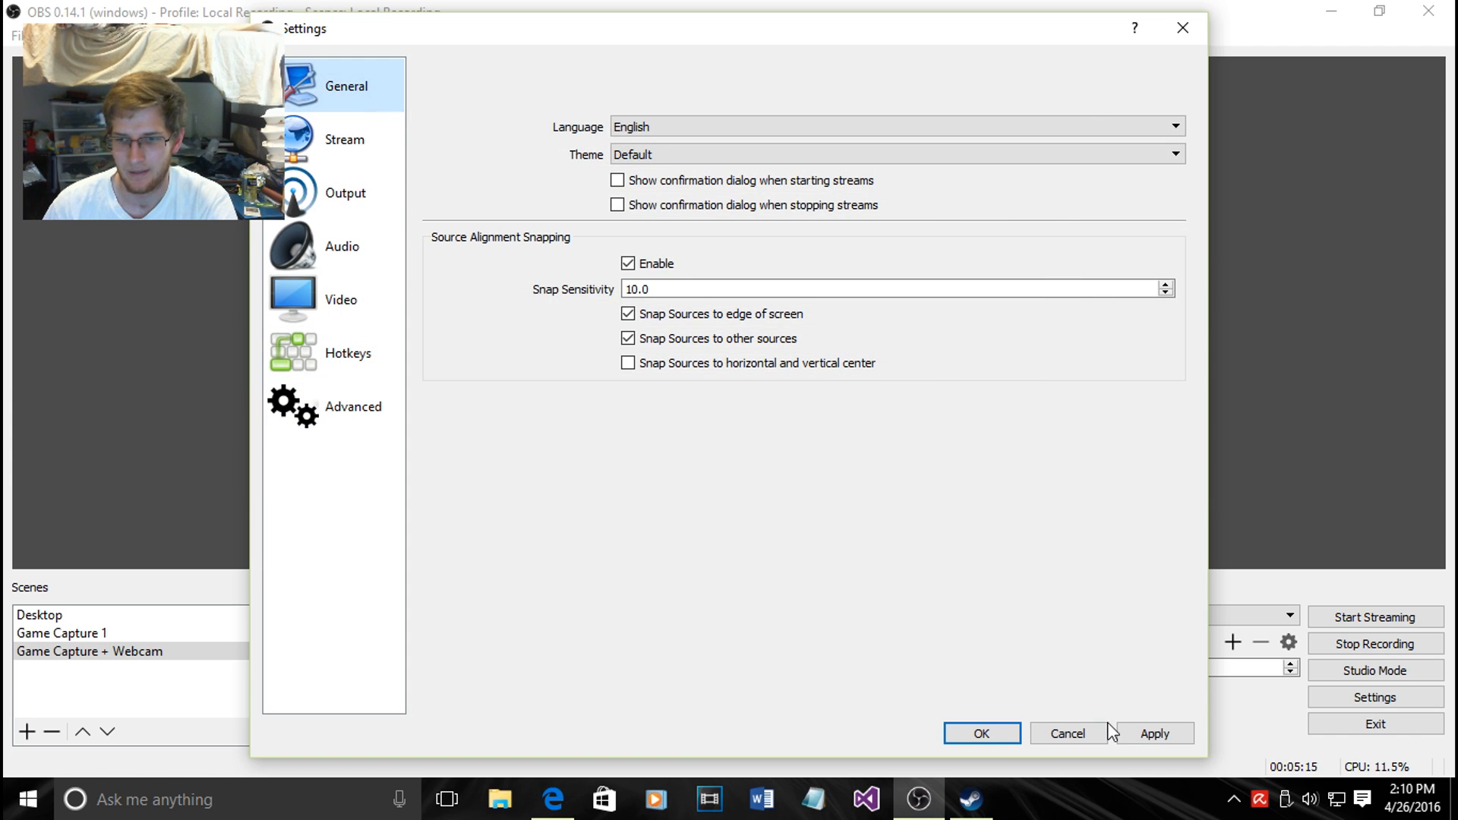
click(1078, 734)
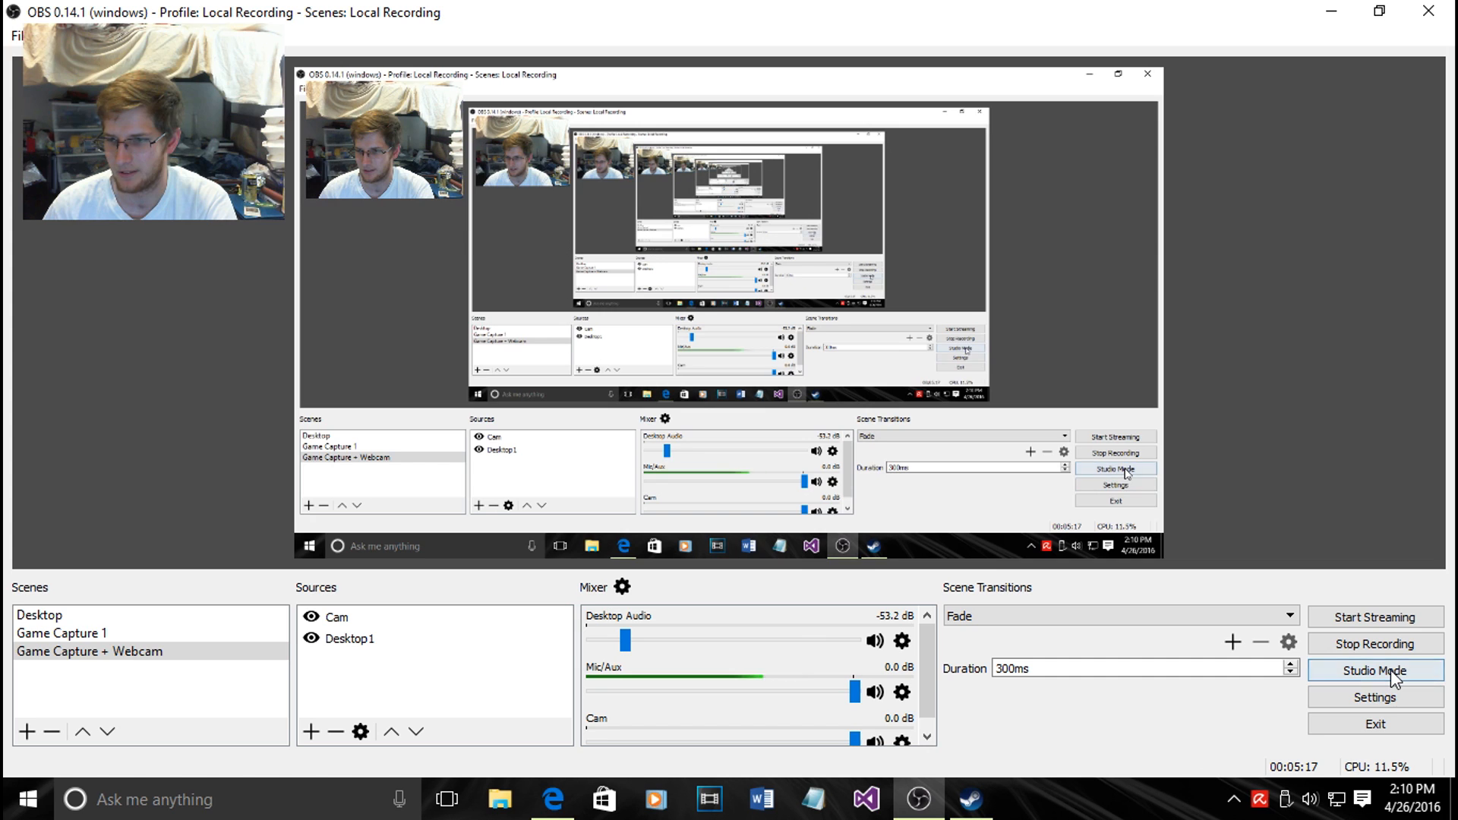
click(1391, 698)
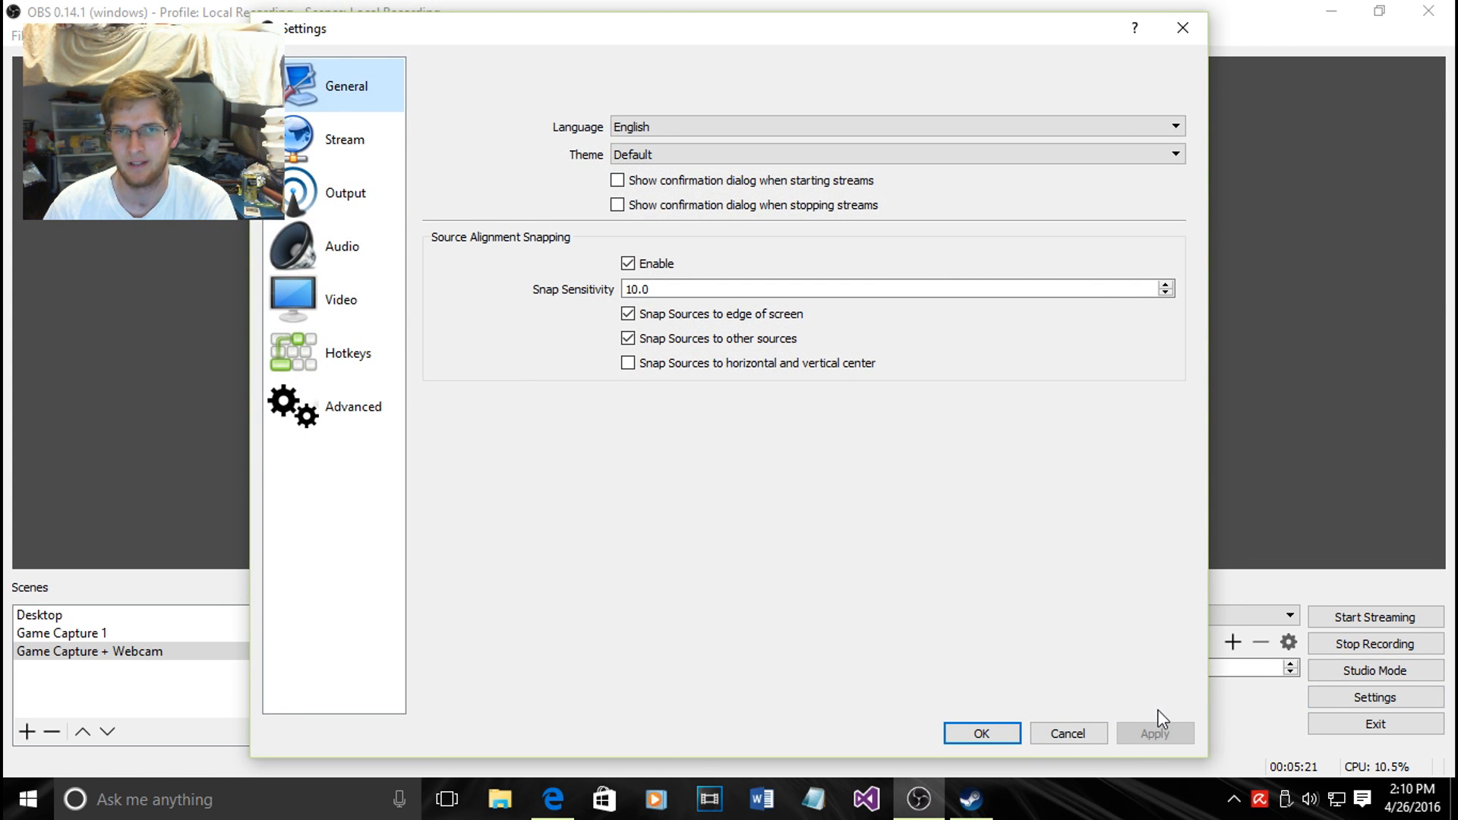
click(1043, 733)
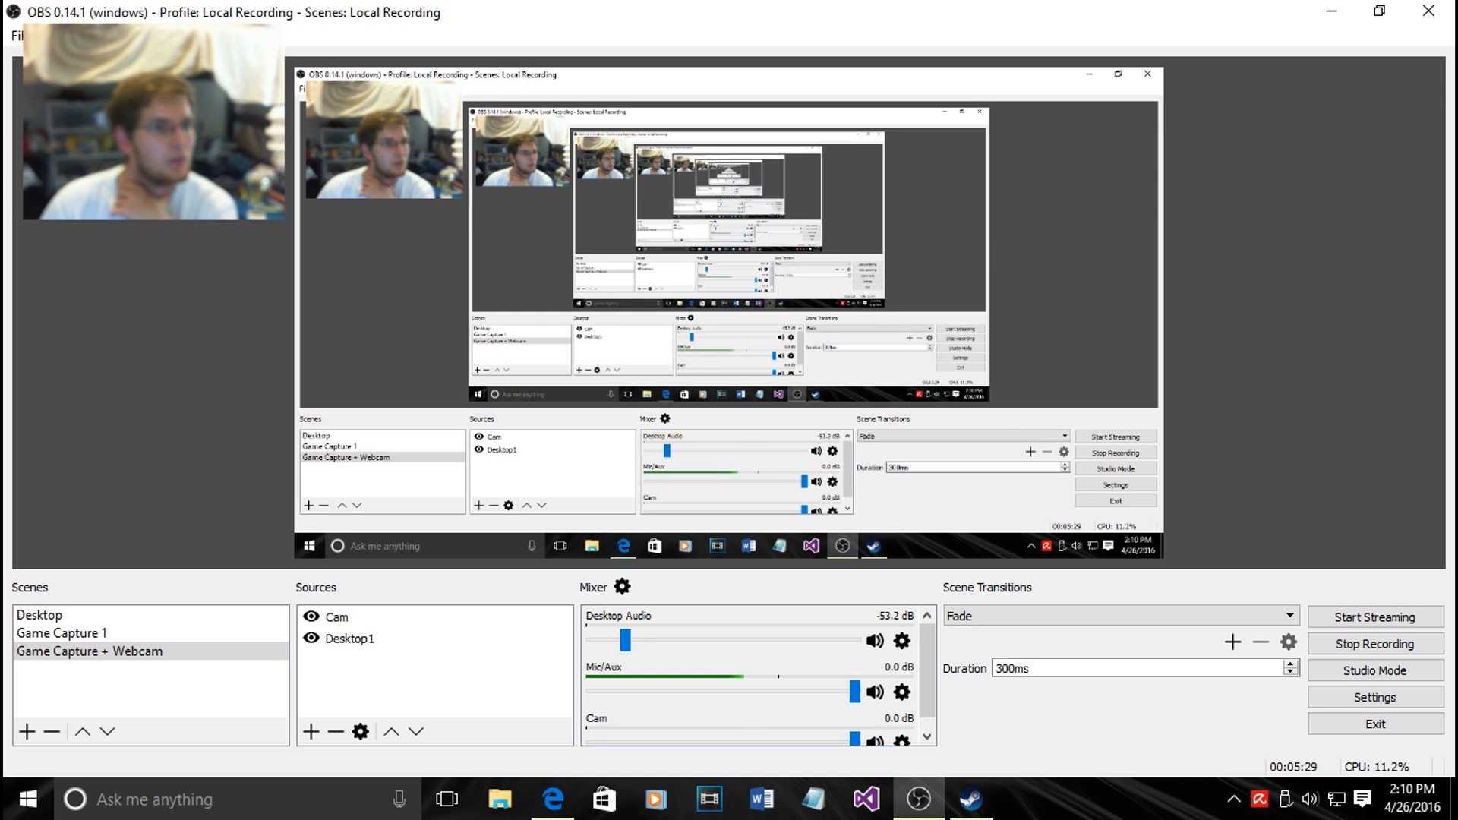
click(16, 36)
click(485, 6)
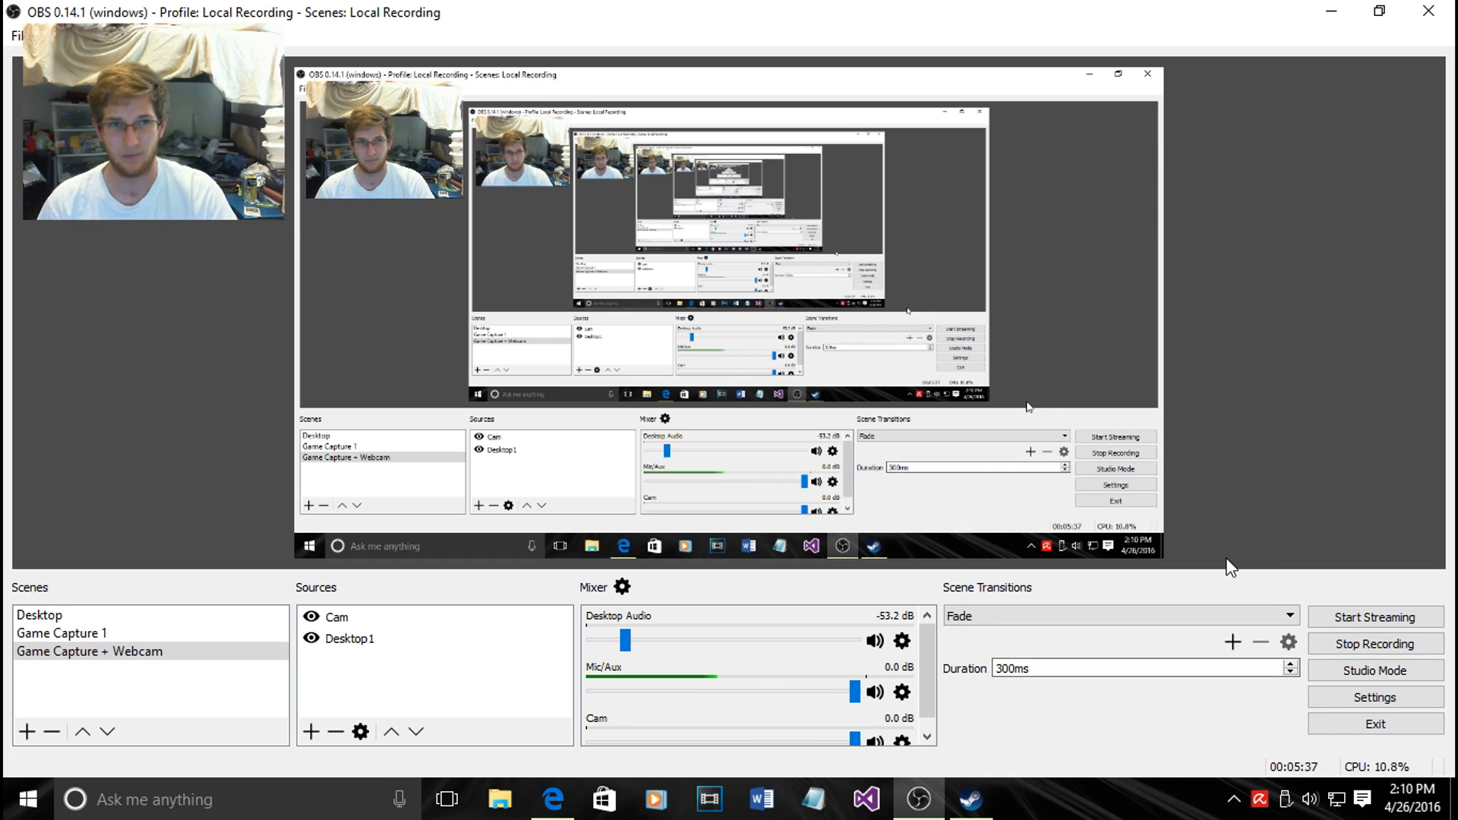
Step: Open the Videos folder in File Explorer, examine the recorded video files, and close the folder window
key(super)
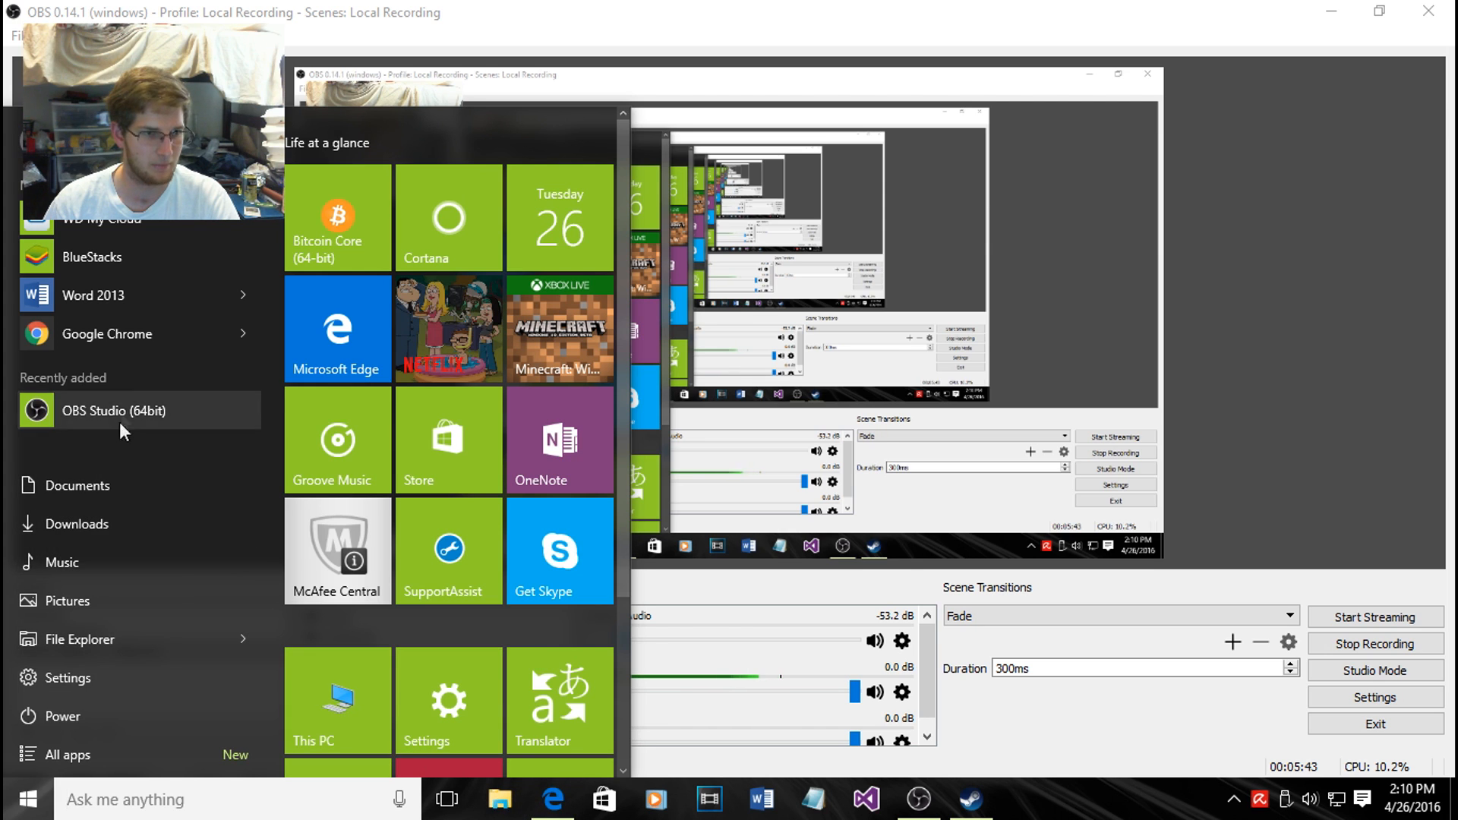
click(98, 9)
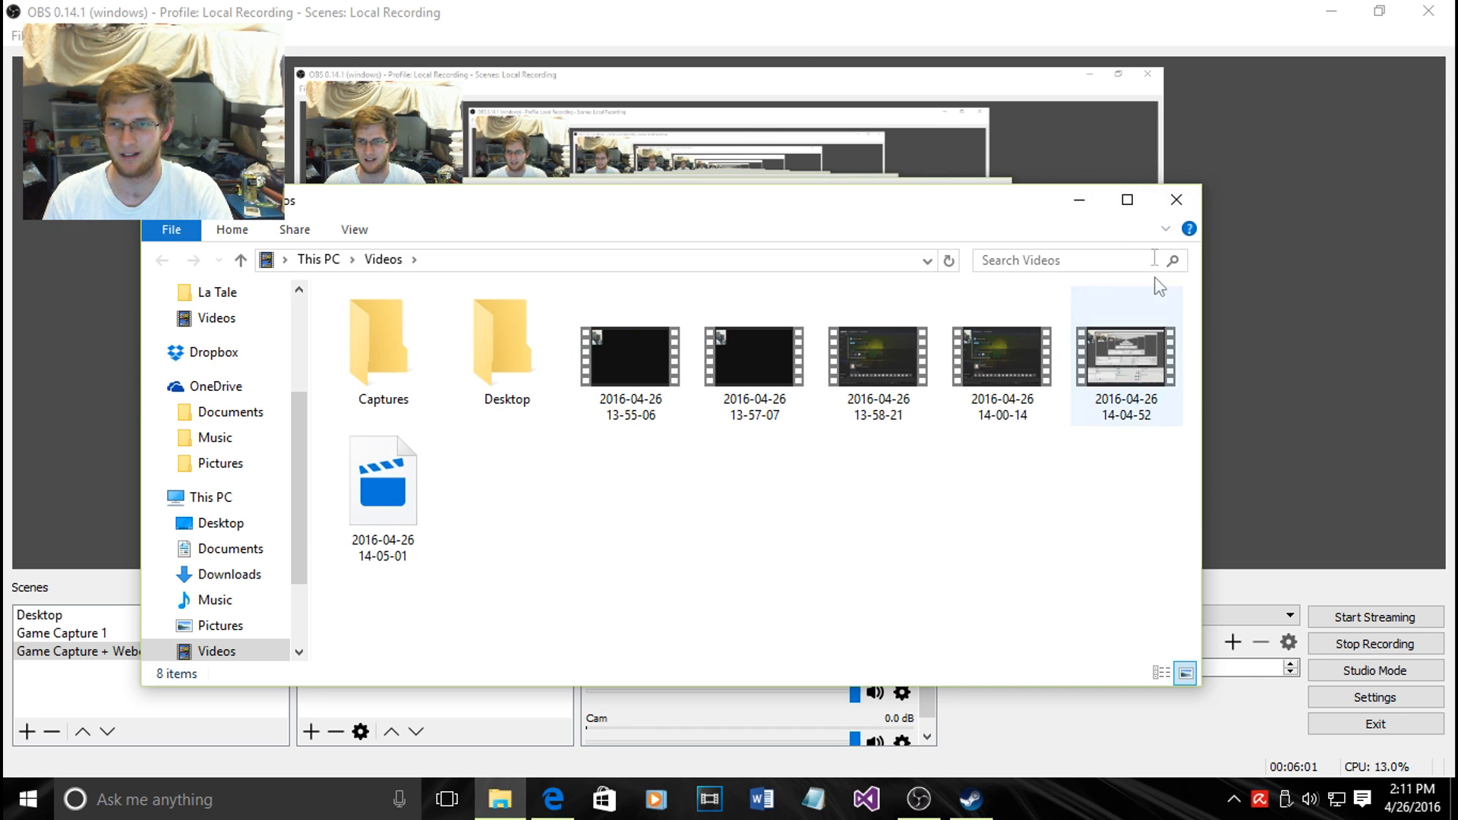
drag(595, 467, 1185, 323)
drag(1122, 518, 575, 310)
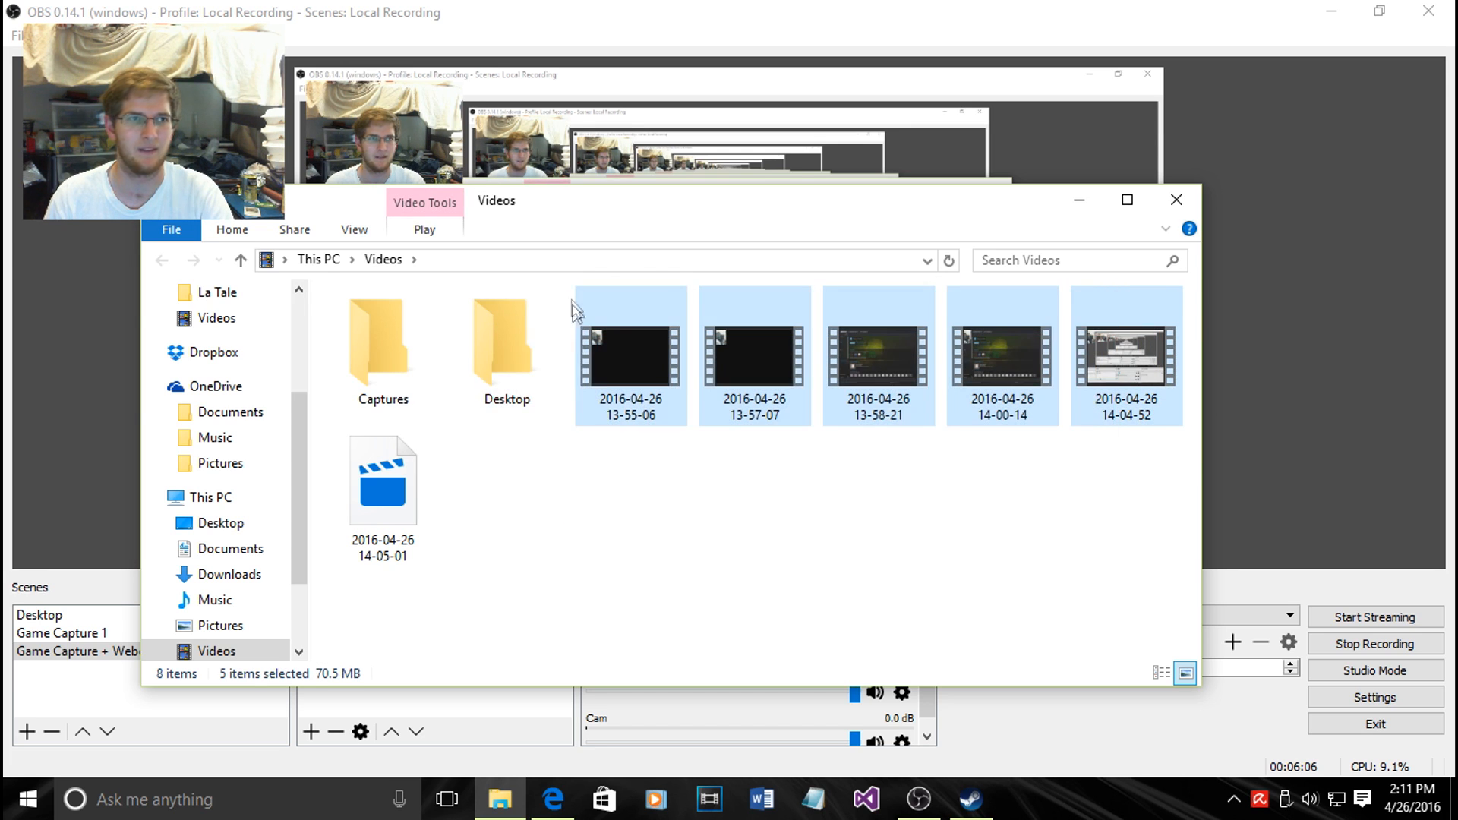
click(582, 420)
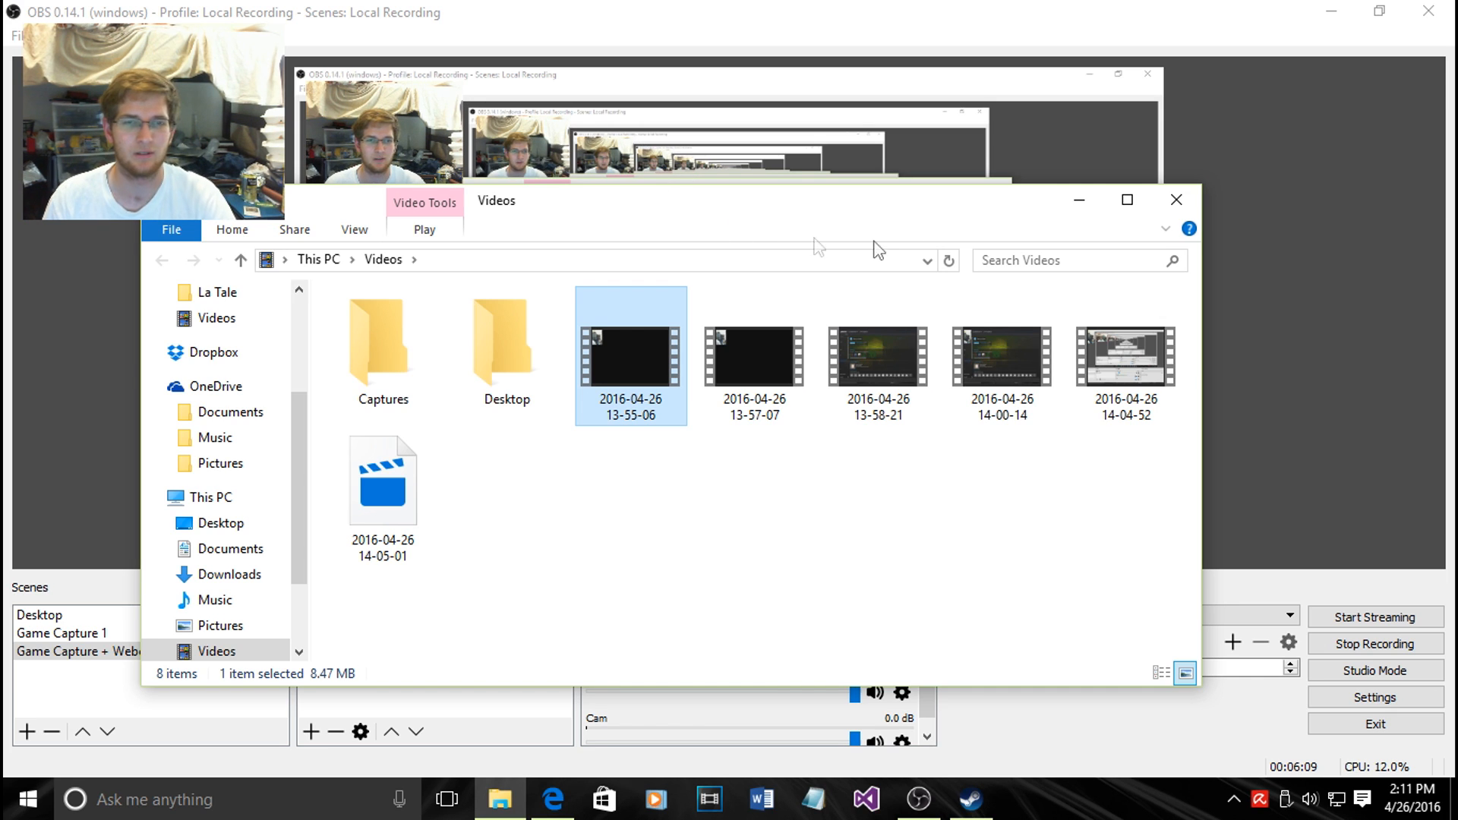
click(1194, 201)
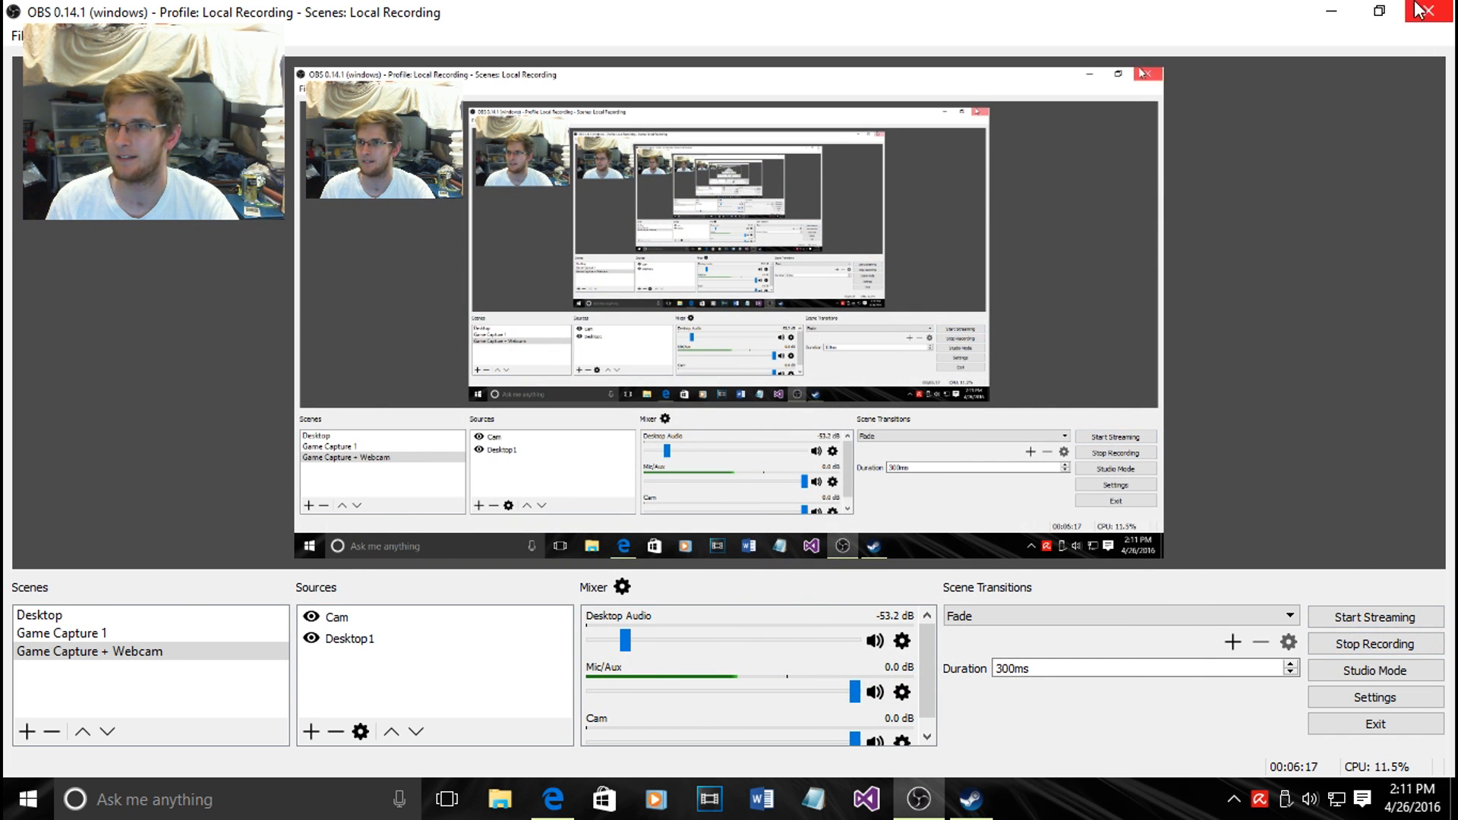
Step: Minimize OBS Studio to show the desktop and bring its window back
click(1332, 11)
click(1309, 25)
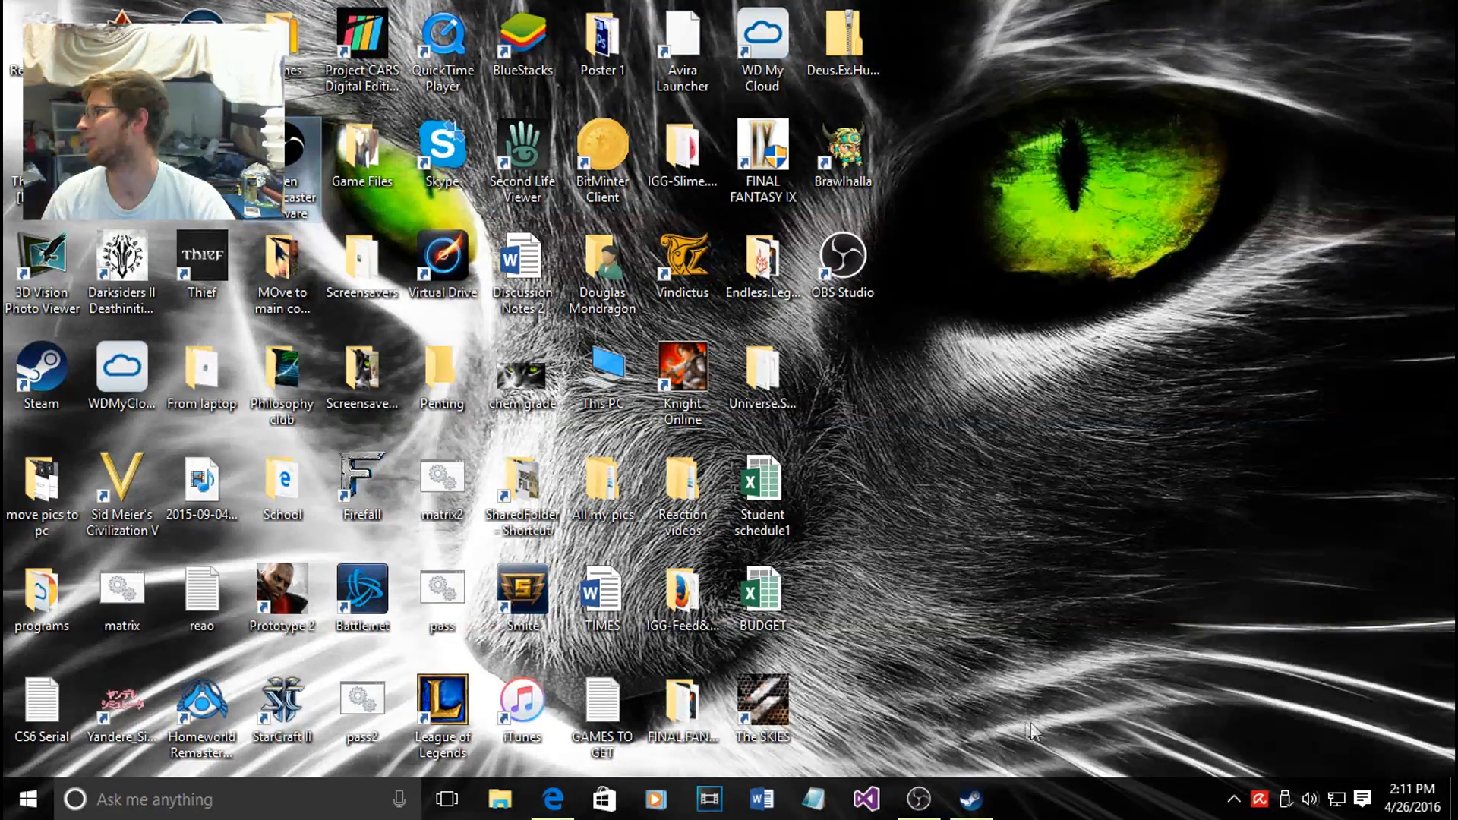
click(920, 801)
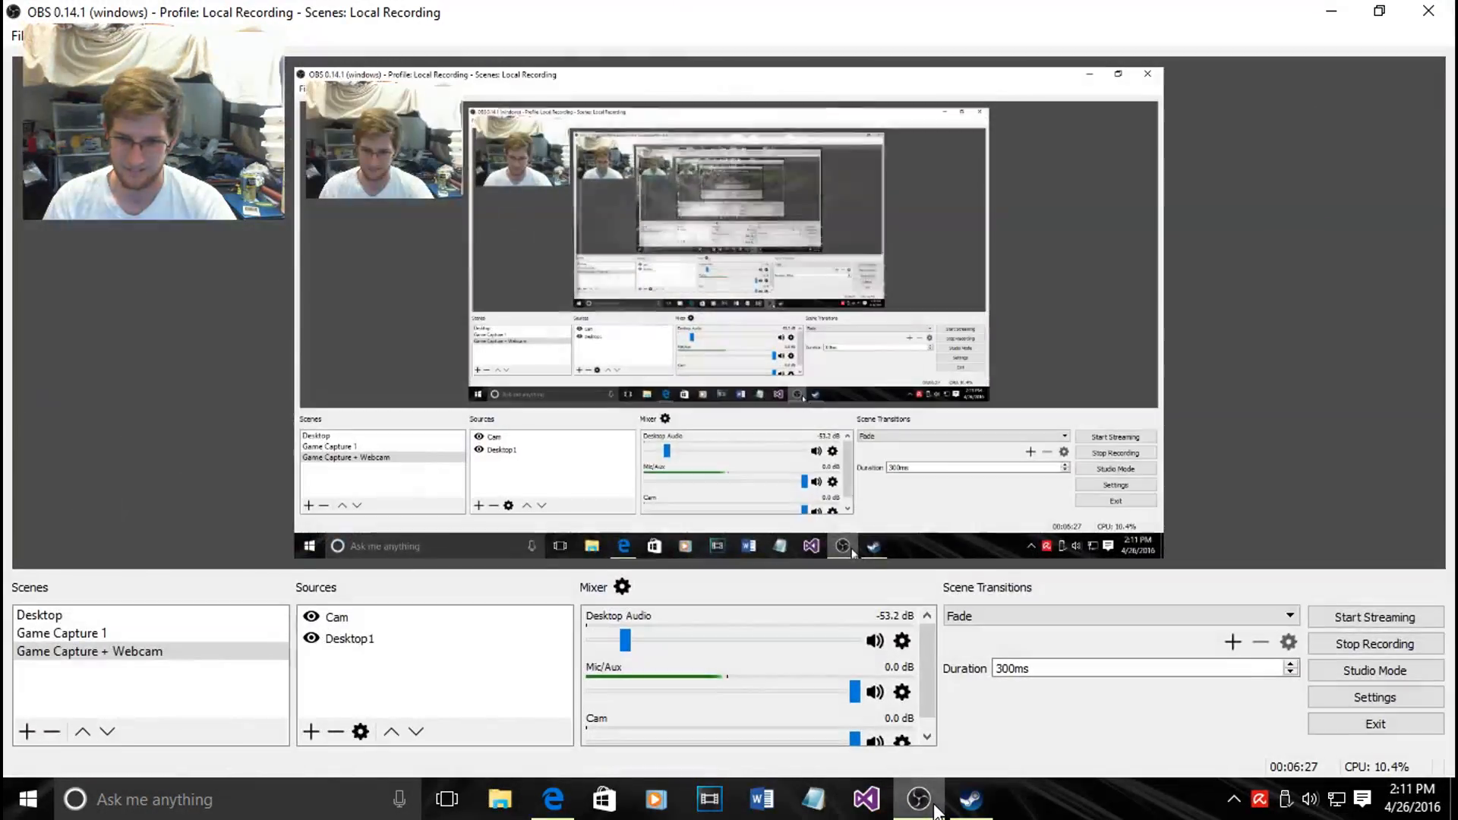